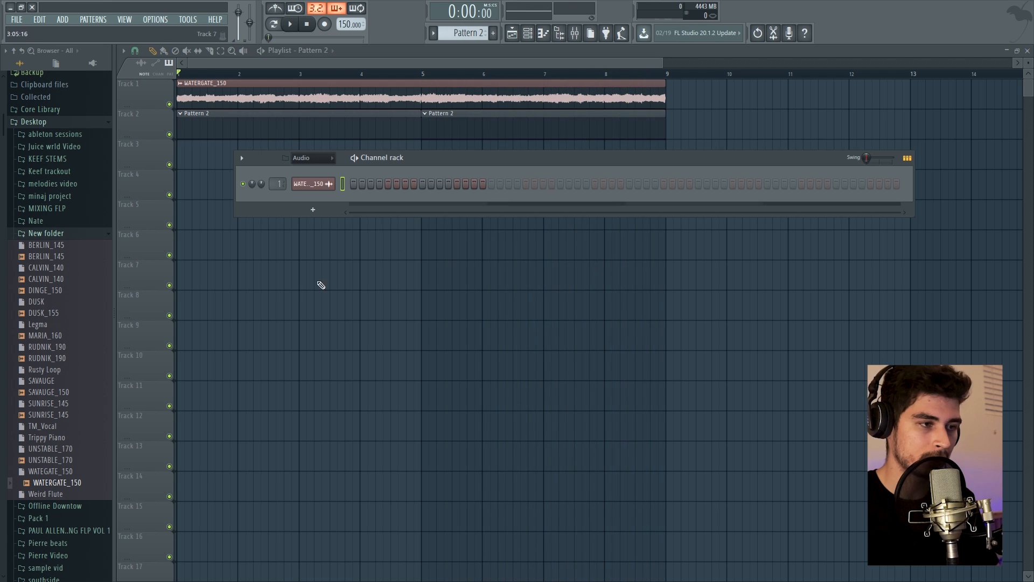
# Collapse the New folder and Desktop folders in the sample browser.
pyautogui.click(71, 236)
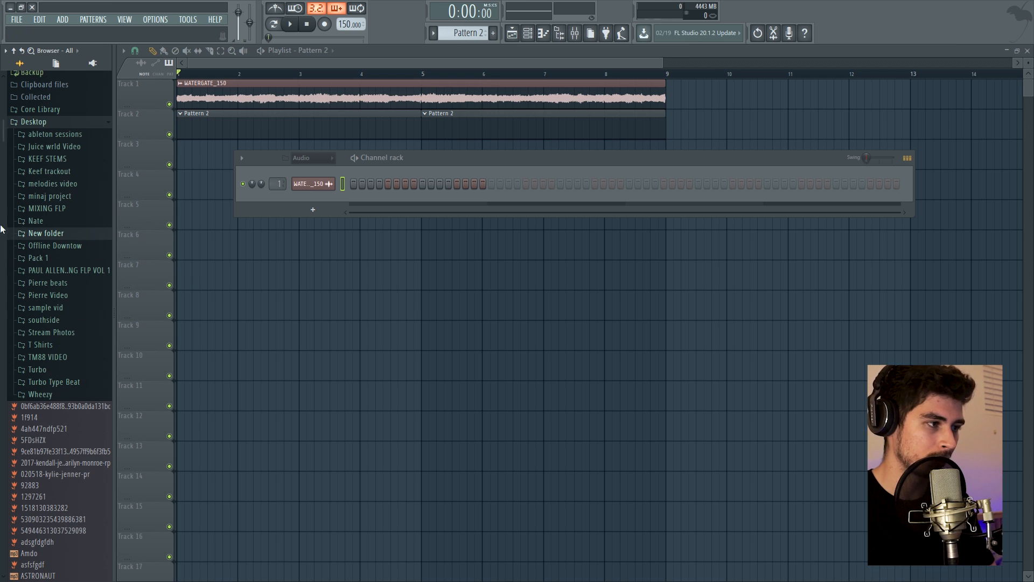
pyautogui.click(93, 124)
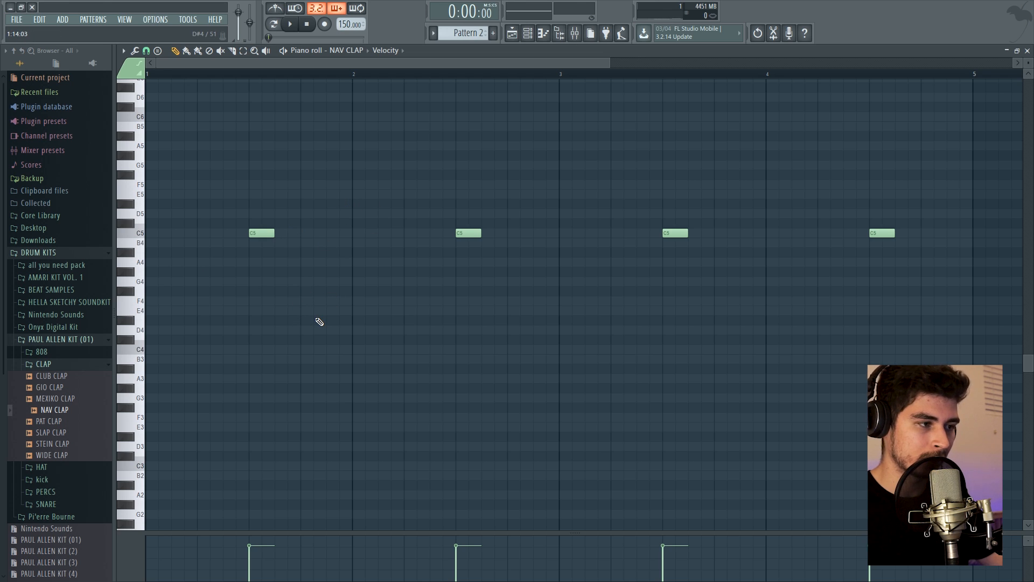
# Transpose the four NAV CLAP notes down two semitones to A#4 while playing the loop.
pyautogui.press('space')
pyautogui.press('Down')
pyautogui.press('Down')
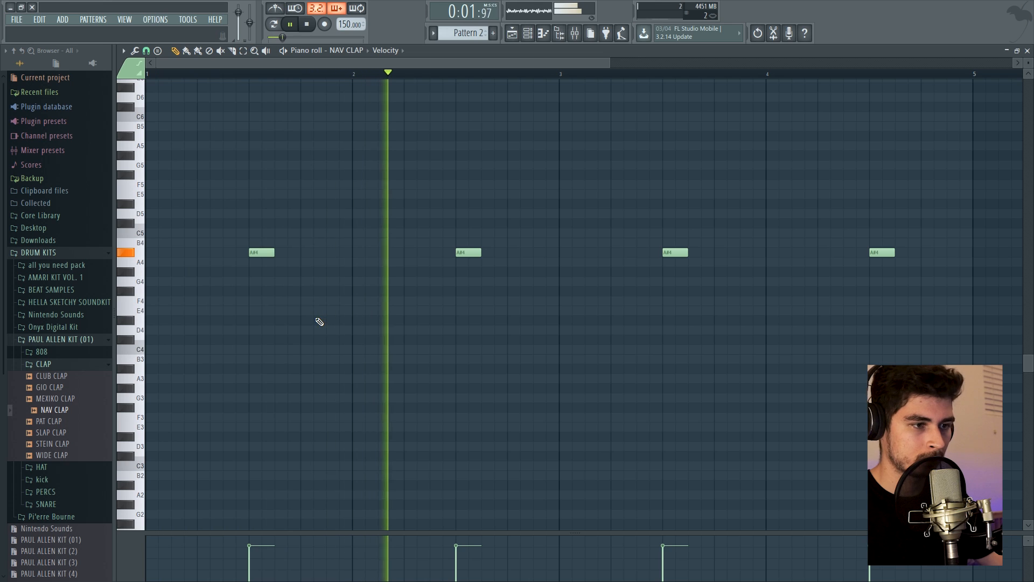
pyautogui.press('space')
pyautogui.press('space')
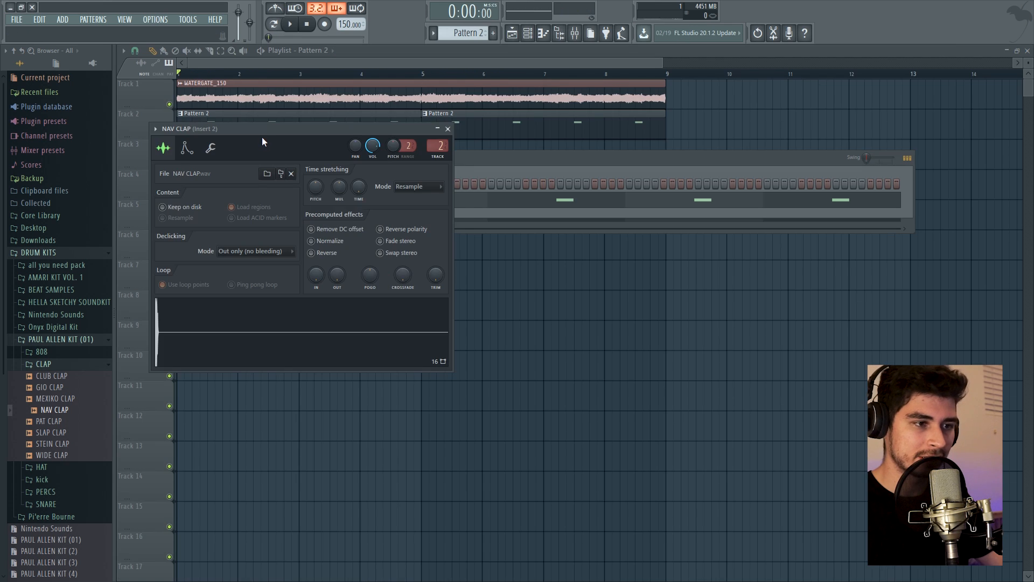
# Enable the NAV CLAP volume envelope and shape it with a very short decay and no sustain during playback.
pyautogui.moveTo(262, 137); pyautogui.dragTo(602, 211)
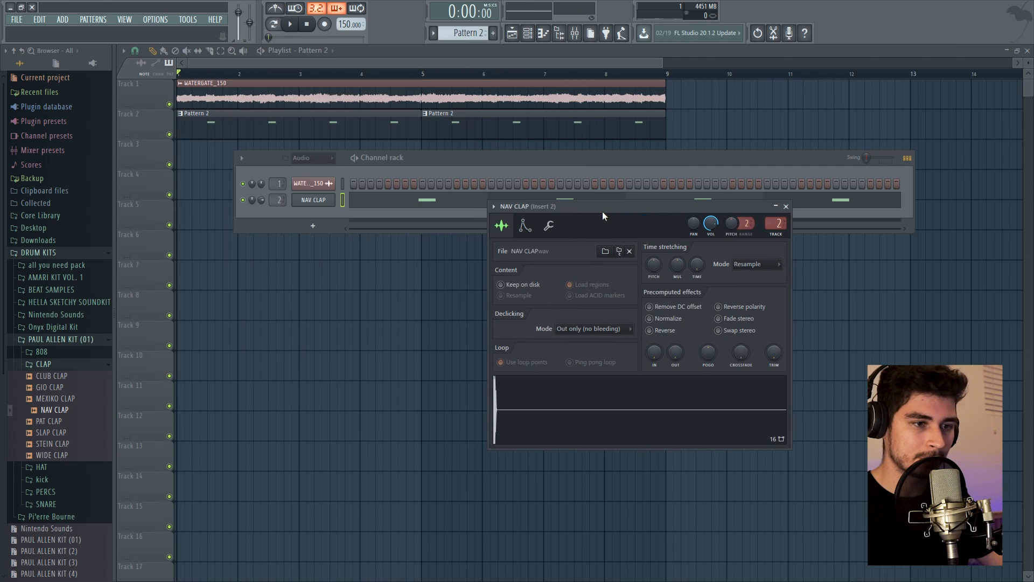
pyautogui.click(525, 236)
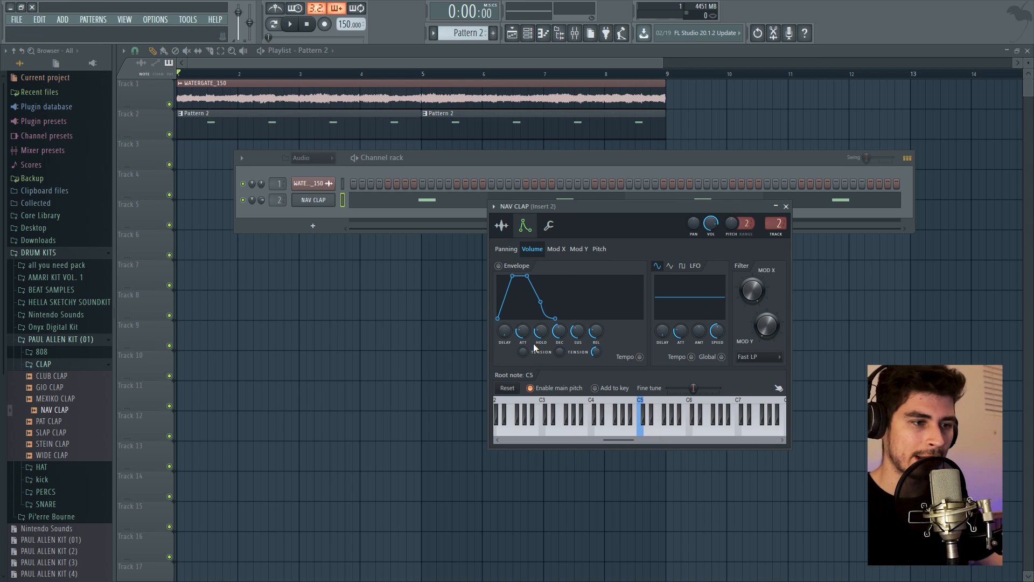
pyautogui.press('space')
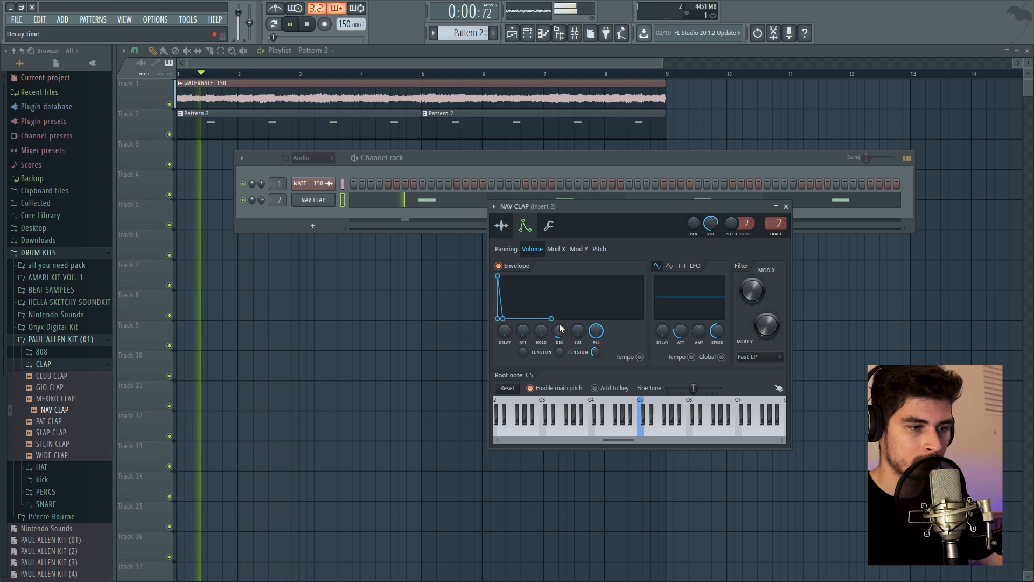
pyautogui.moveTo(560, 332); pyautogui.dragTo(562, 334)
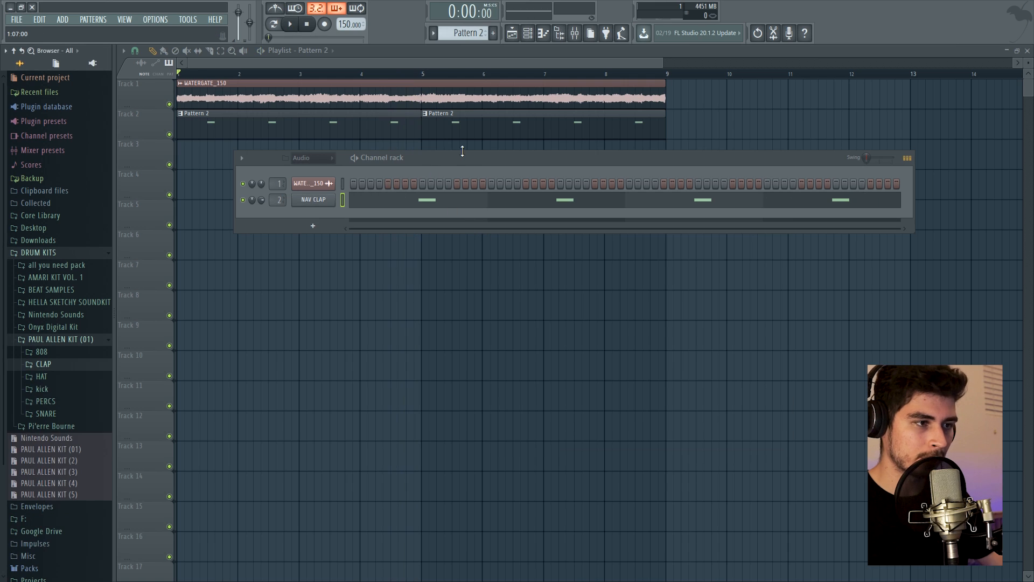
# Add the 21 HAT sample from the kit's HAT folder as a new channel routed to mixer track 3.
pyautogui.click(42, 376)
pyautogui.moveTo(50, 388); pyautogui.dragTo(282, 284)
pyautogui.moveTo(303, 205); pyautogui.dragTo(304, 213)
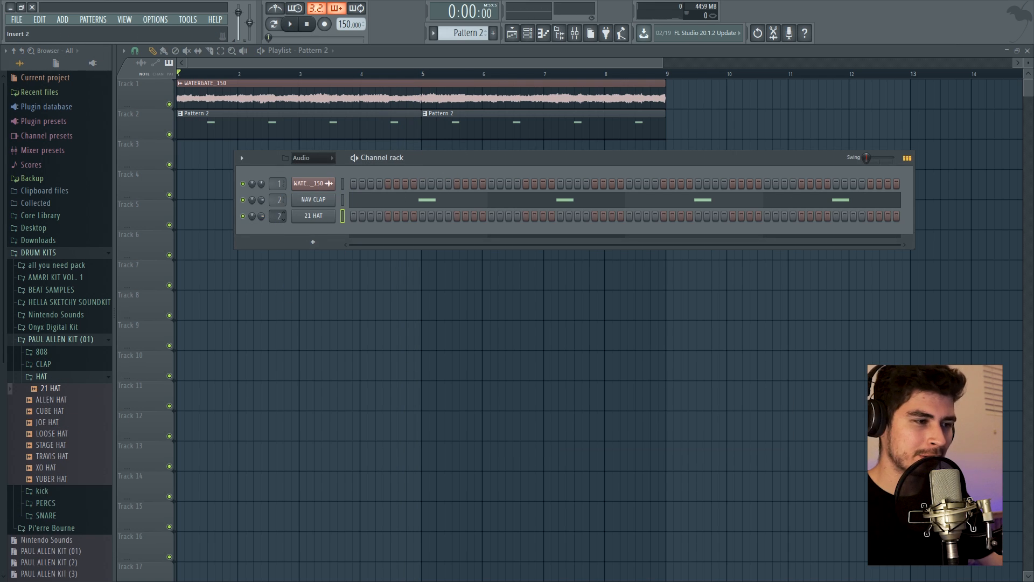
pyautogui.click(313, 215)
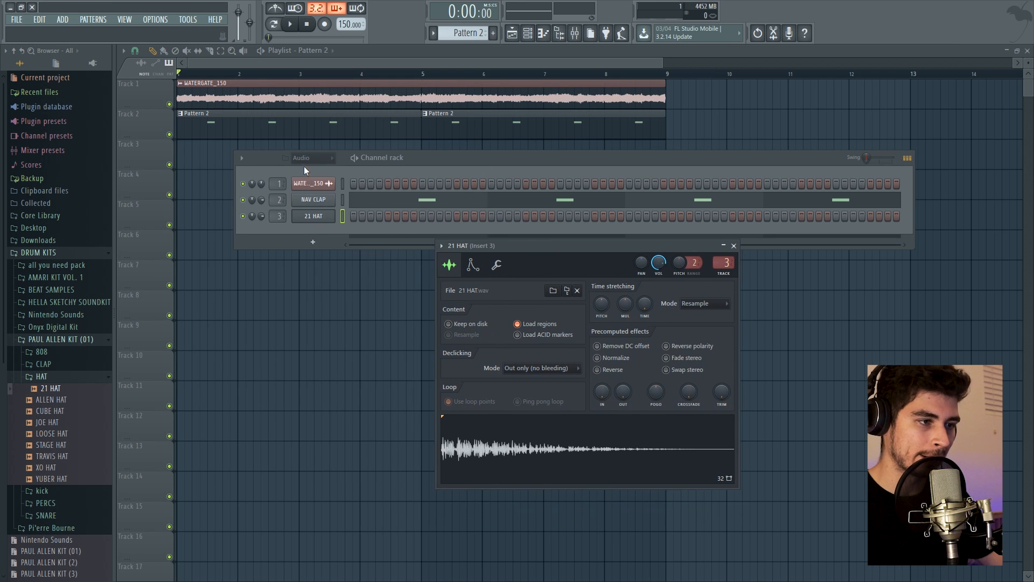
# Fill four bars of the 21 HAT piano roll with evenly spaced C5 notes, eight per bar.
pyautogui.click(542, 33)
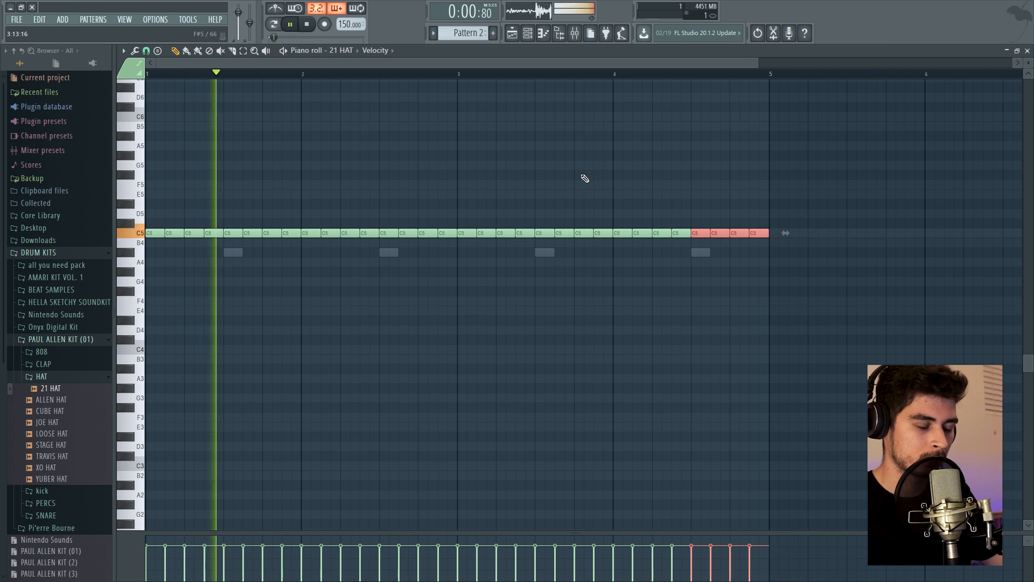
pyautogui.press('Tab')
pyautogui.press('Tab')
pyautogui.press('Tab')
pyautogui.press('Tab')
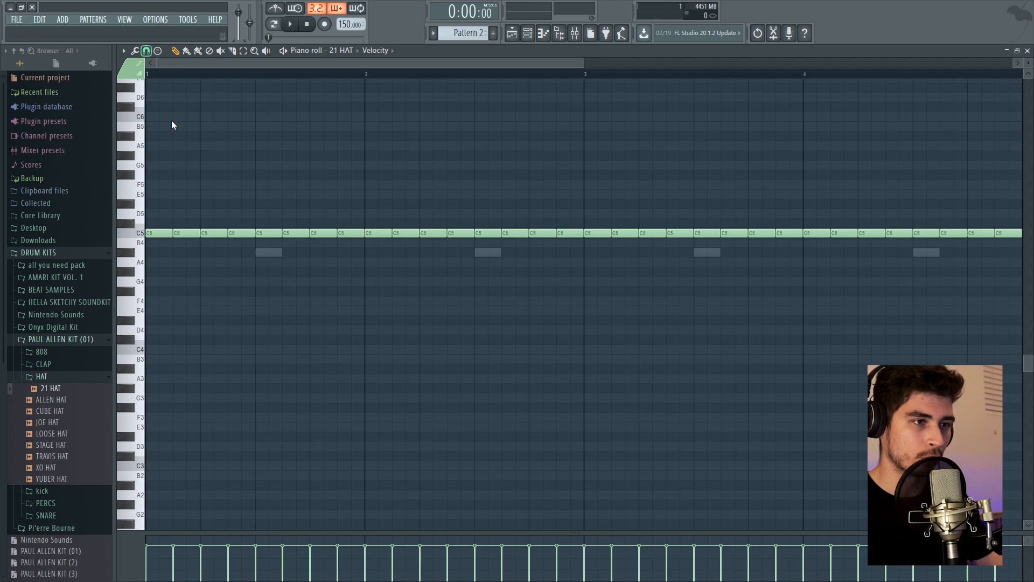
# Shorten the third hi-hat note in bar 1, add a short extra hit just before the fourth, and audition the rhythm.
pyautogui.moveTo(583, 63); pyautogui.dragTo(366, 63)
pyautogui.click(259, 233)
pyautogui.press('space')
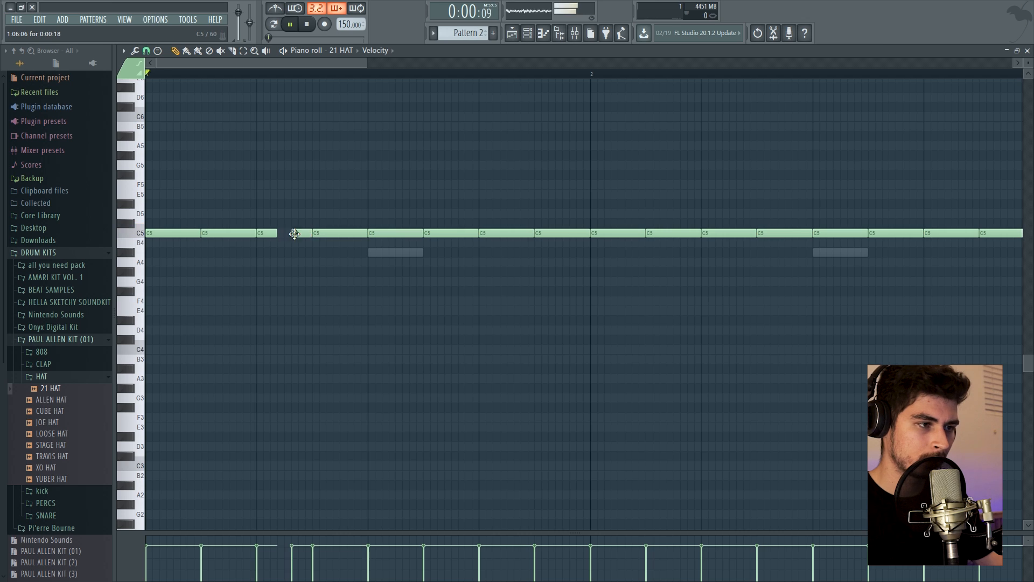
pyautogui.press('space')
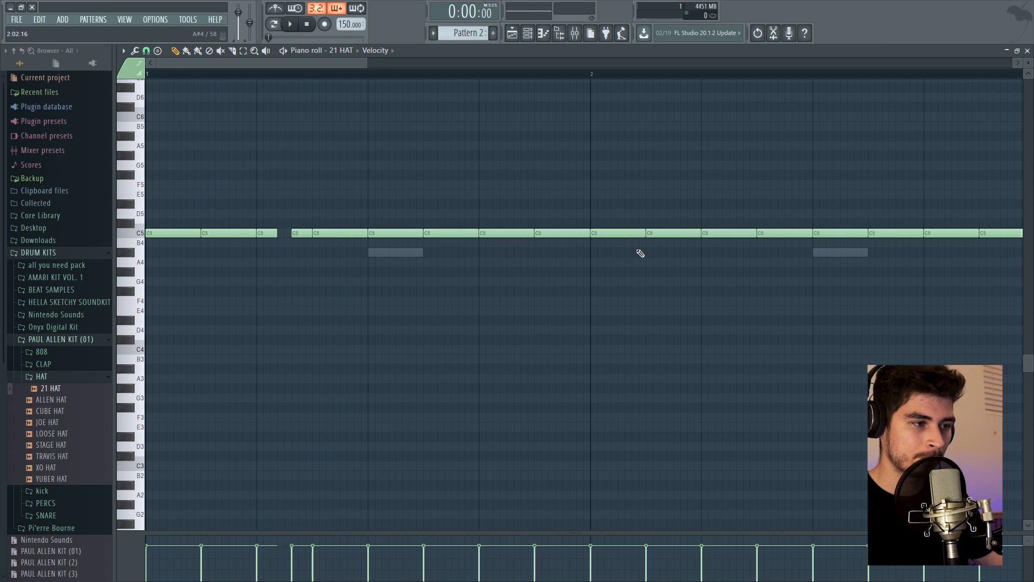
pyautogui.press('space')
pyautogui.press('space')
pyautogui.press('space')
pyautogui.press('space')
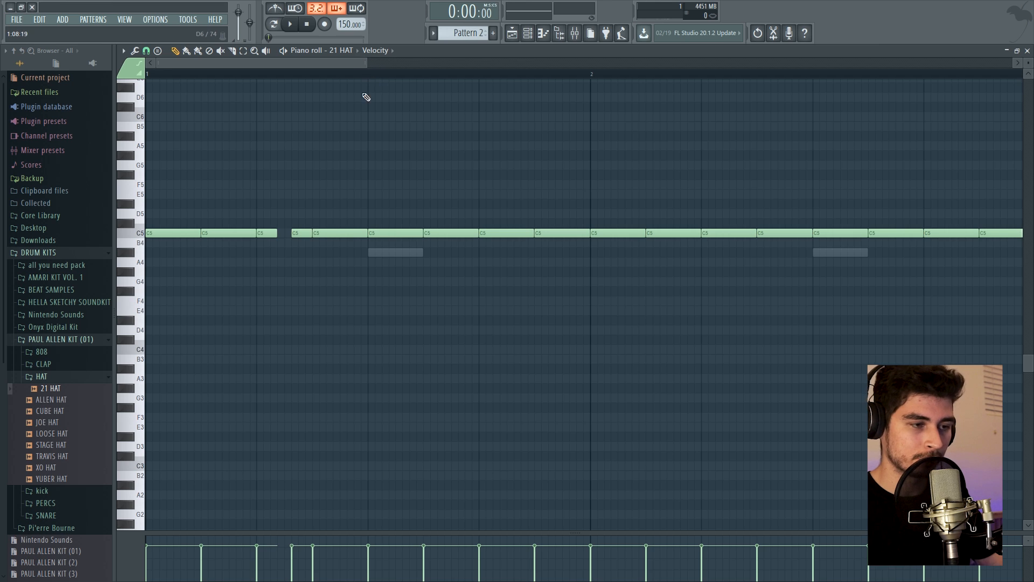
# Play the hi-hat pattern and raise the rapid roll at the end of bar 2 to E5.
pyautogui.press('space')
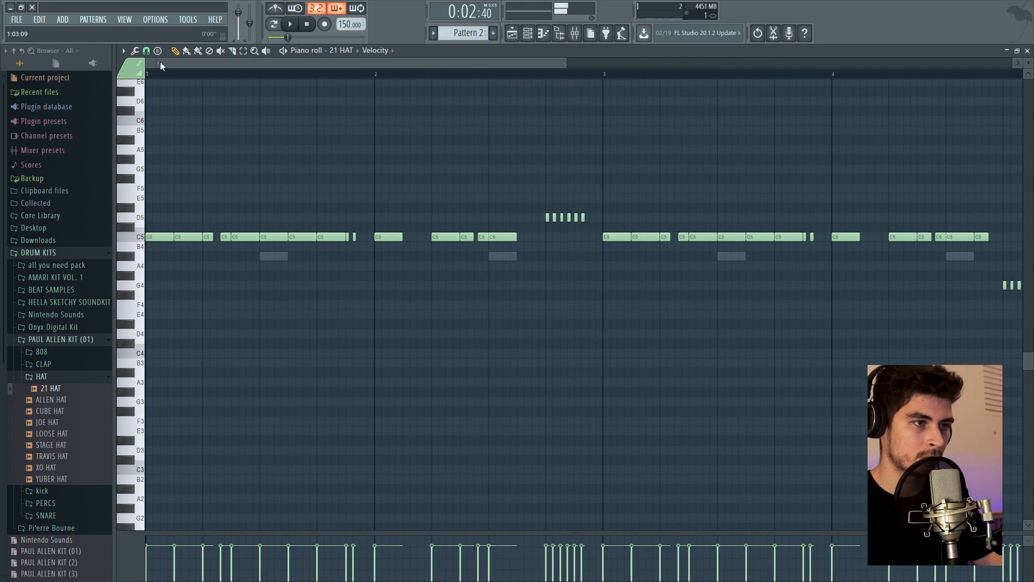
pyautogui.moveTo(415, 183)
pyautogui.mouseDown()
pyautogui.moveTo(485, 221)
pyautogui.moveTo(457, 196)
pyautogui.mouseUp()
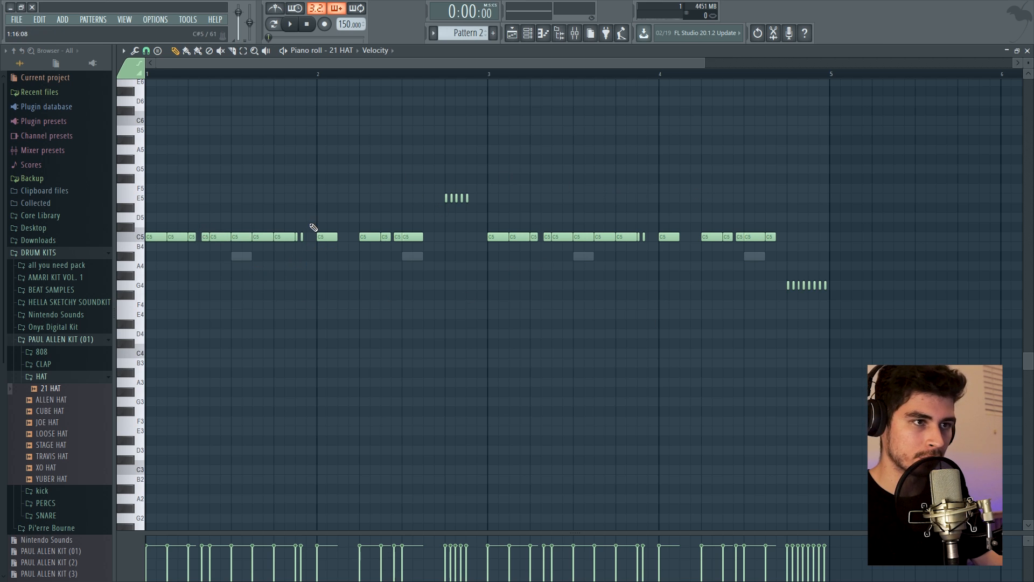
# Load Fruity Stereo Shaper on the 21 HAT mixer track with the Delay preset and audition it.
pyautogui.press('F6')
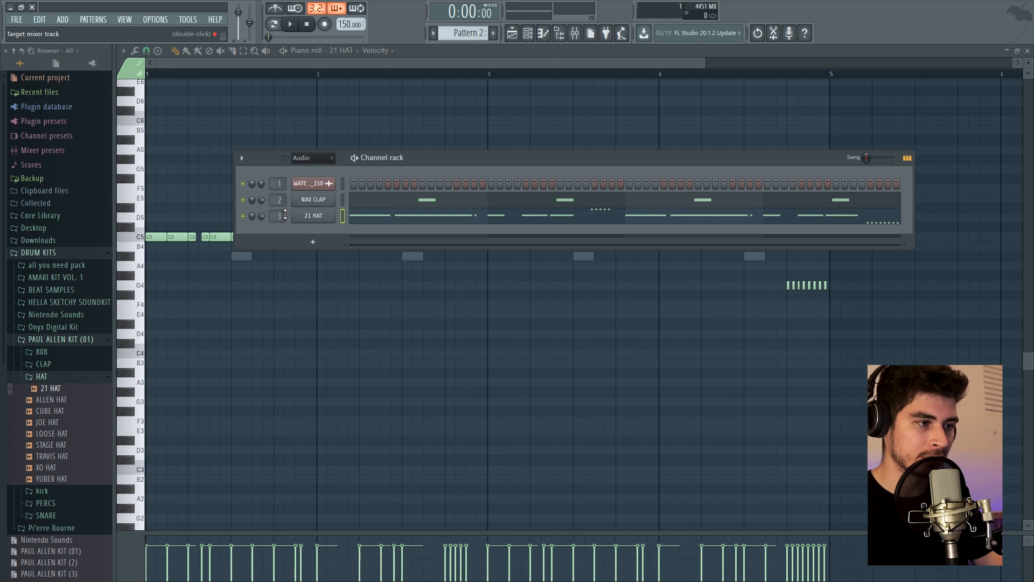
pyautogui.doubleClick(285, 215)
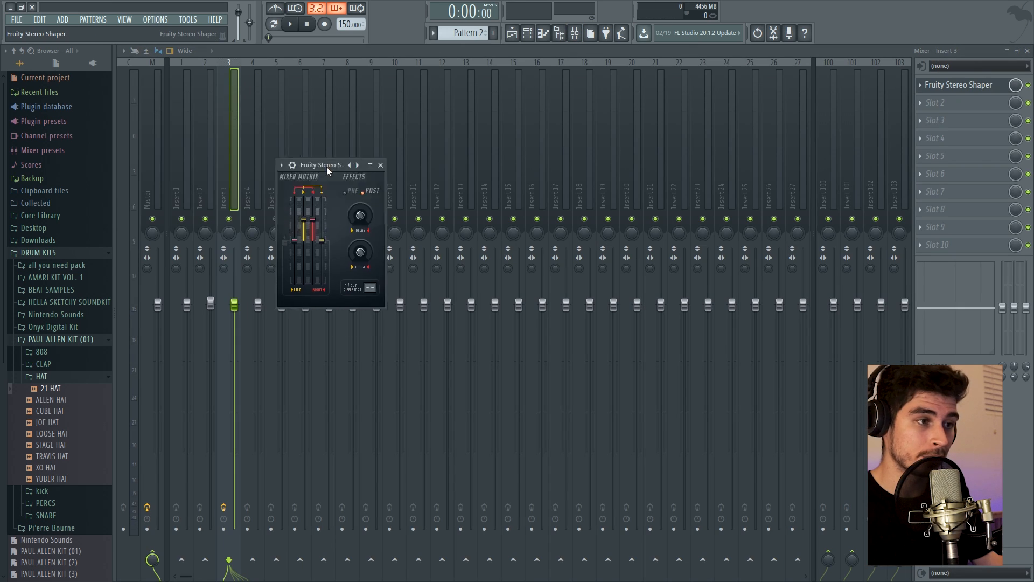
pyautogui.moveTo(360, 168); pyautogui.dragTo(451, 192)
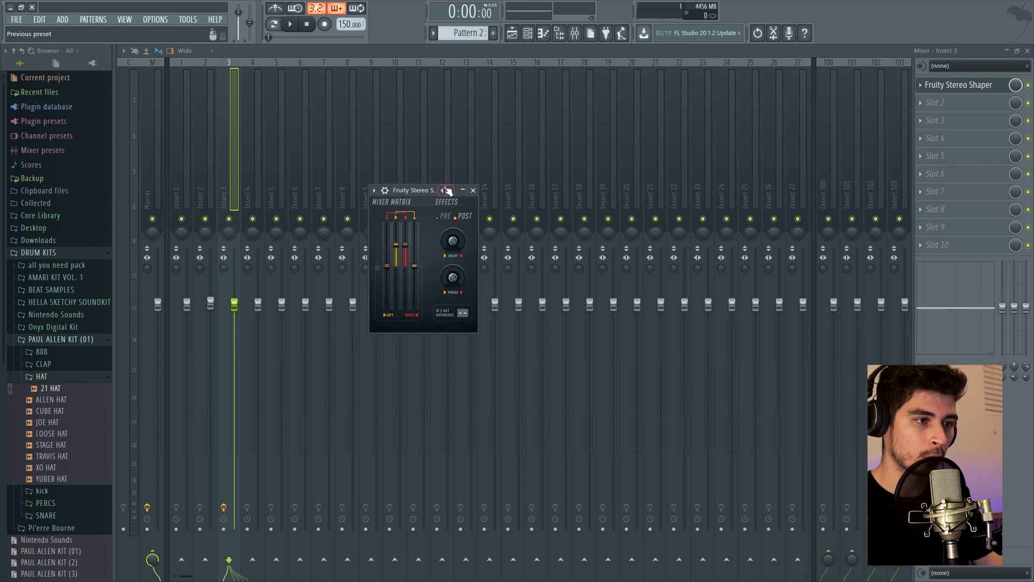
pyautogui.click(451, 192)
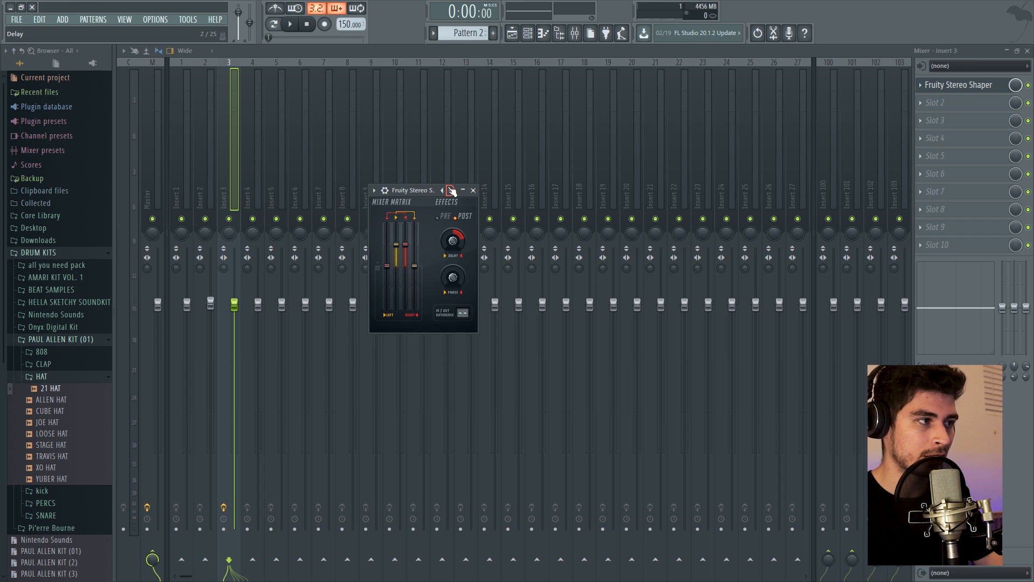
pyautogui.moveTo(419, 199); pyautogui.dragTo(454, 138)
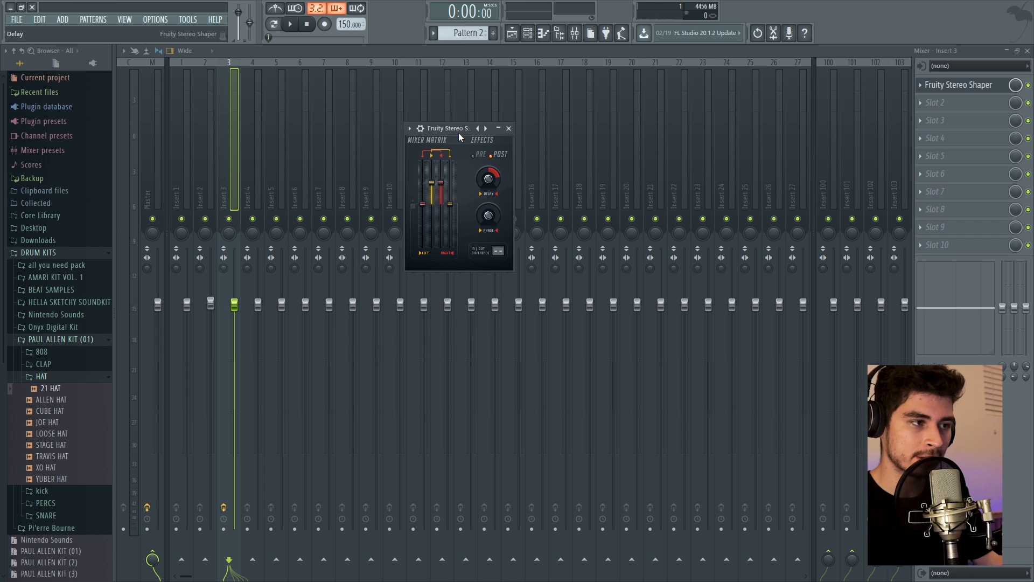
pyautogui.press('space')
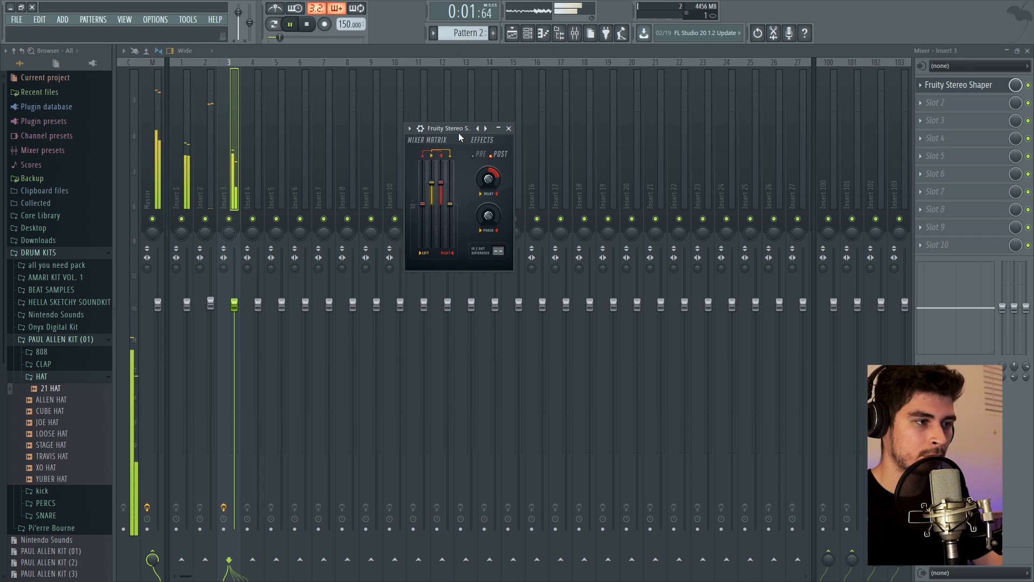
pyautogui.press('space')
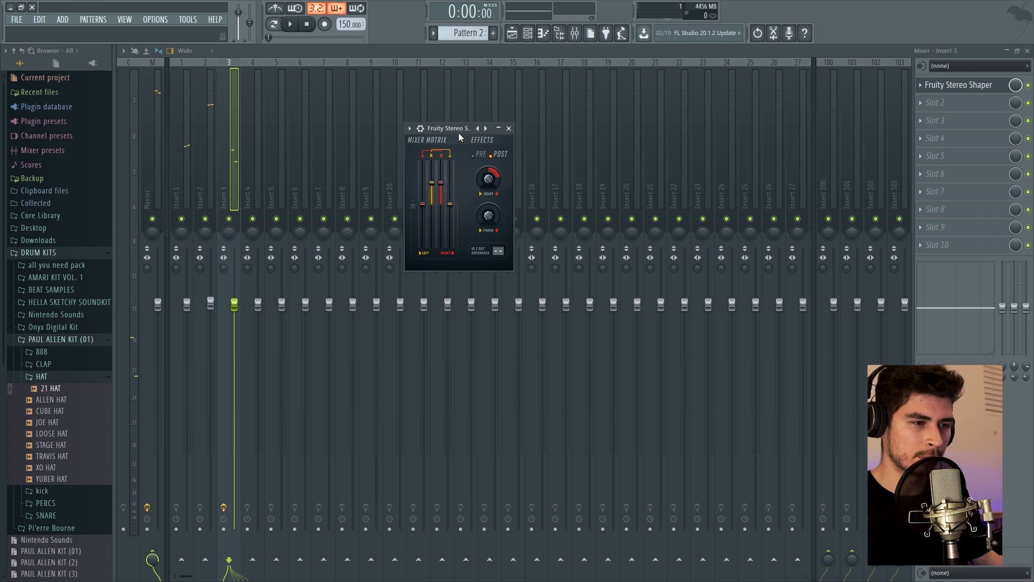
# Set the Fruity Stereo Shaper delay to 2.2 ms right and play the loop.
pyautogui.moveTo(490, 182); pyautogui.dragTo(490, 180)
pyautogui.press('space')
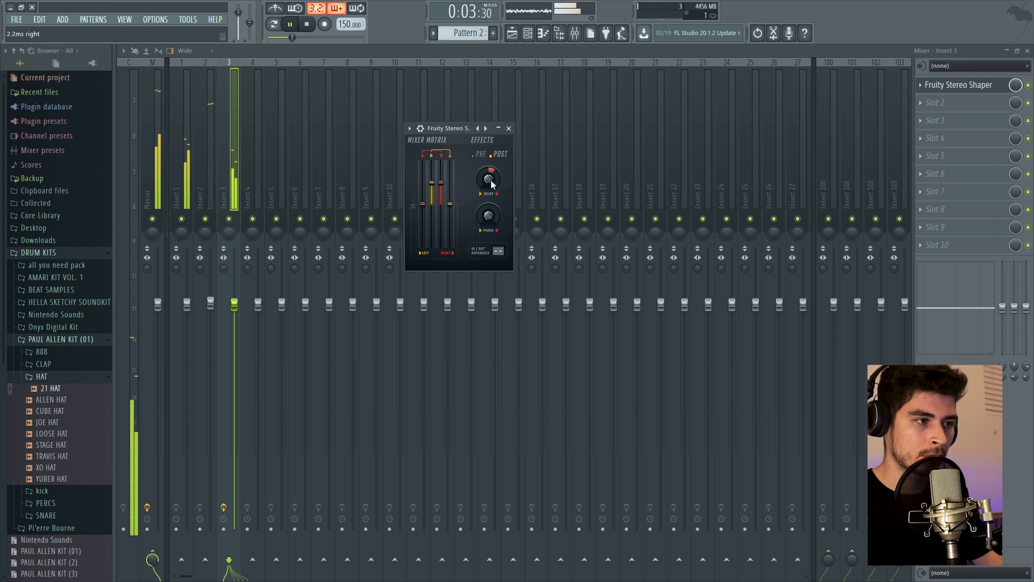
pyautogui.press('space')
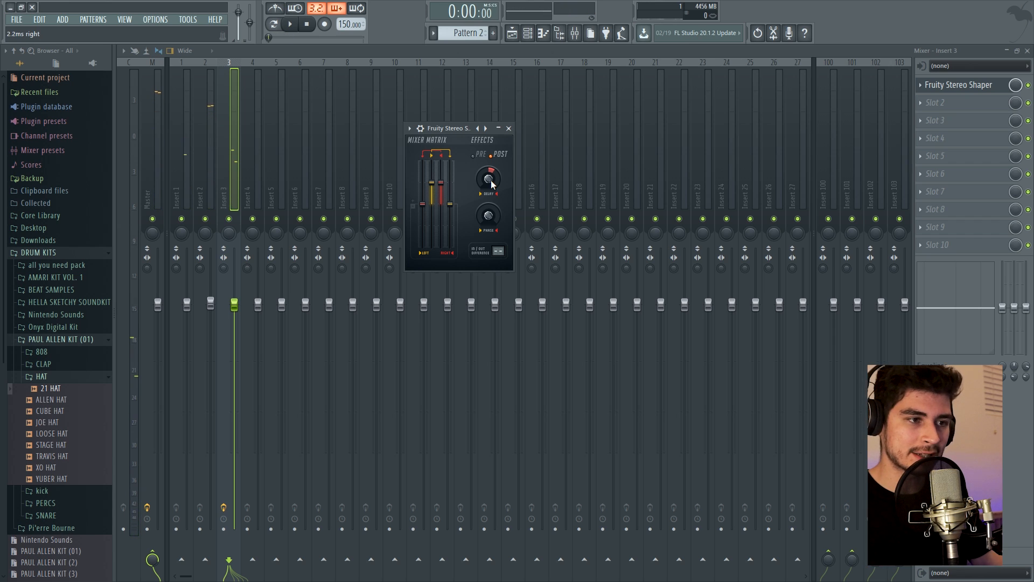
# Pan the hi-hat's mixer track Insert 3 slightly to the right while playing the loop.
pyautogui.click(227, 237)
pyautogui.press('space')
pyautogui.moveTo(228, 237)
pyautogui.mouseDown()
pyautogui.moveTo(227, 215)
pyautogui.moveTo(227, 229)
pyautogui.mouseUp()
pyautogui.press('space')
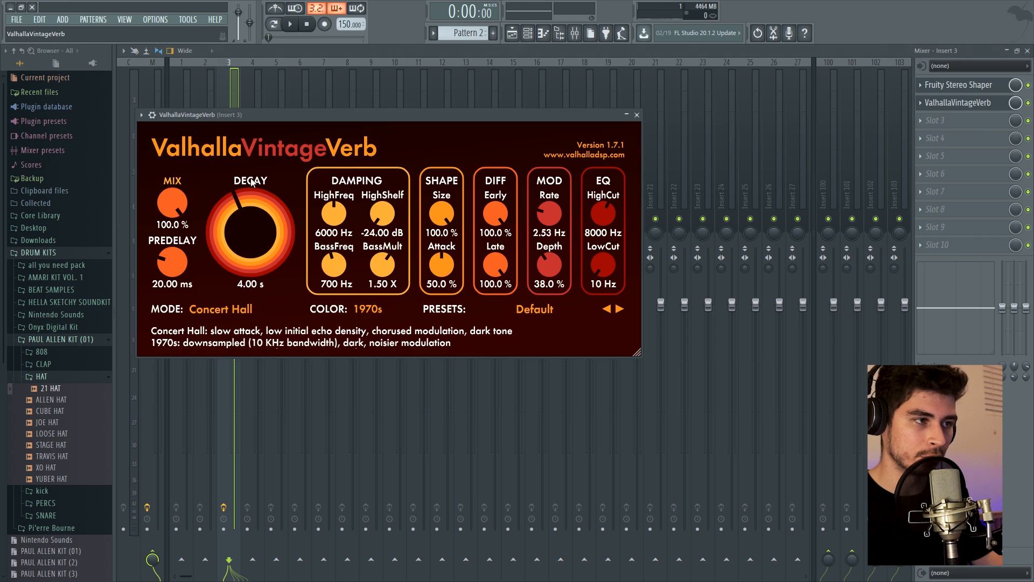
# Apply ValhallaVintageVerb's Exciting Snare room preset to Insert 3 at a reduced mix level, and unmute Inserts 1 and 2.
pyautogui.moveTo(273, 116); pyautogui.dragTo(455, 126)
pyautogui.click(819, 124)
pyautogui.click(1005, 106)
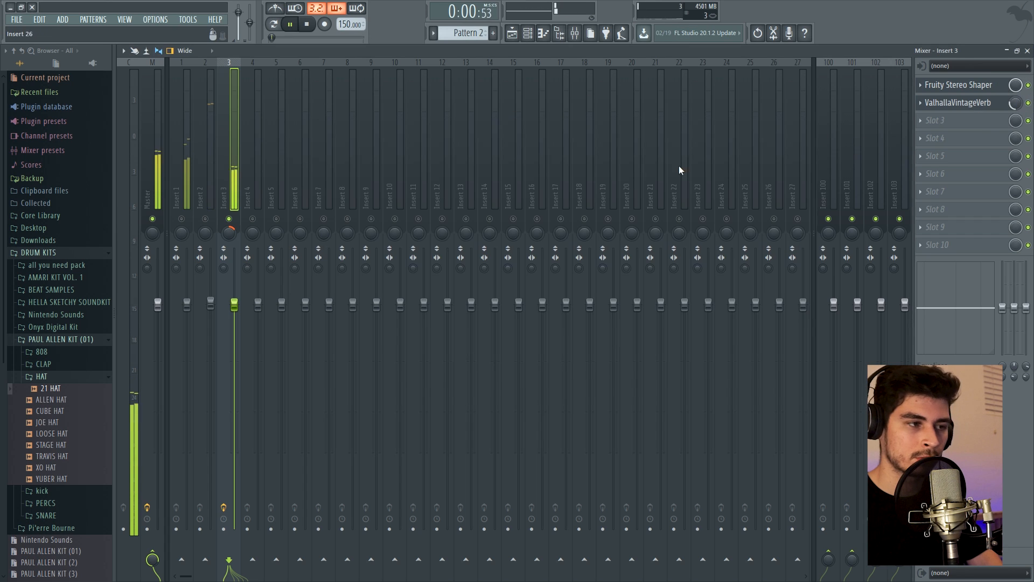
pyautogui.click(182, 219)
pyautogui.click(205, 219)
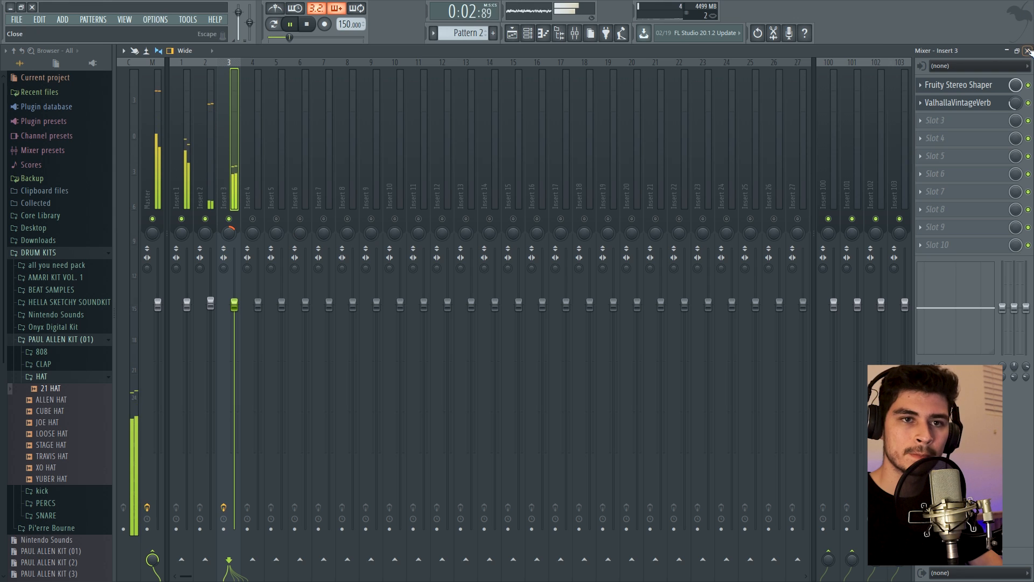
# Return to the playlist and close the ValhallaVintageVerb and Fruity Stereo Shaper windows, ending playback.
pyautogui.press('F9')
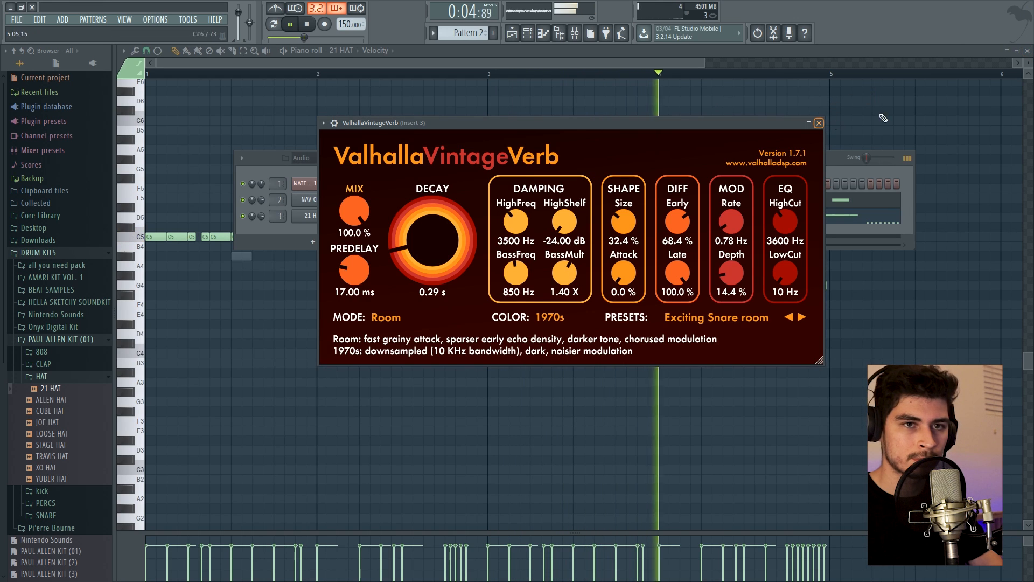
pyautogui.press('F5')
pyautogui.click(819, 124)
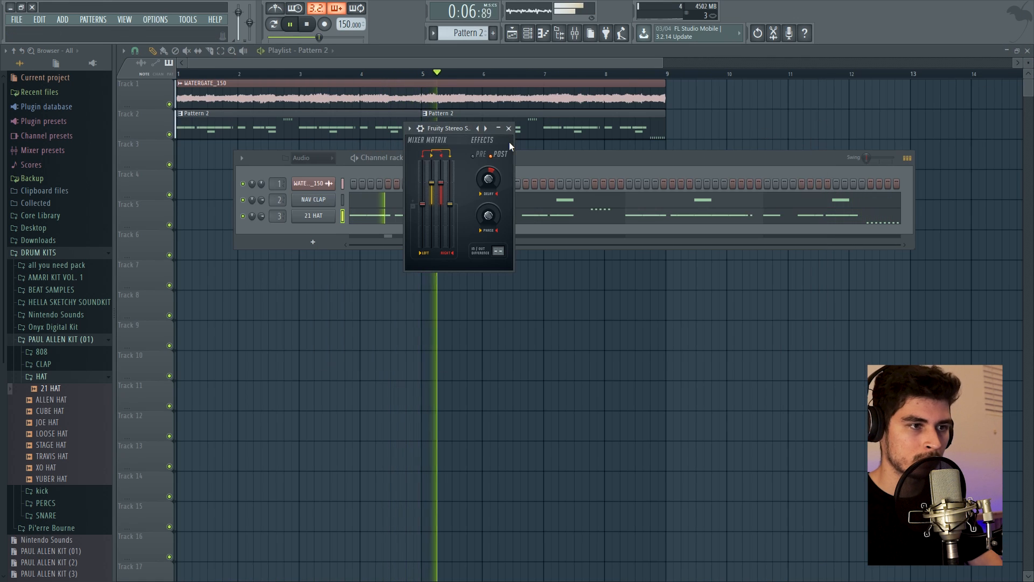
pyautogui.click(510, 132)
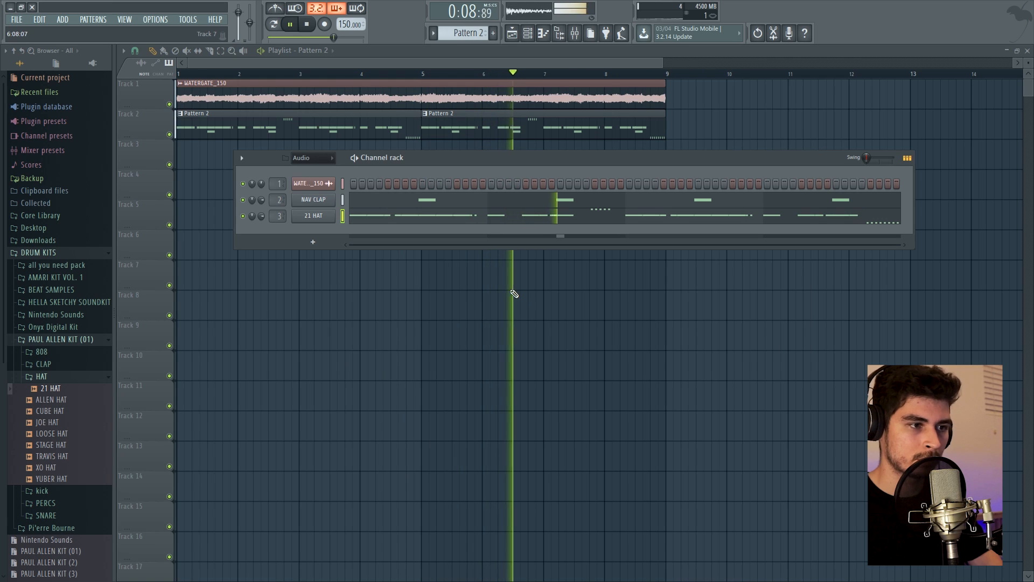
pyautogui.press('space')
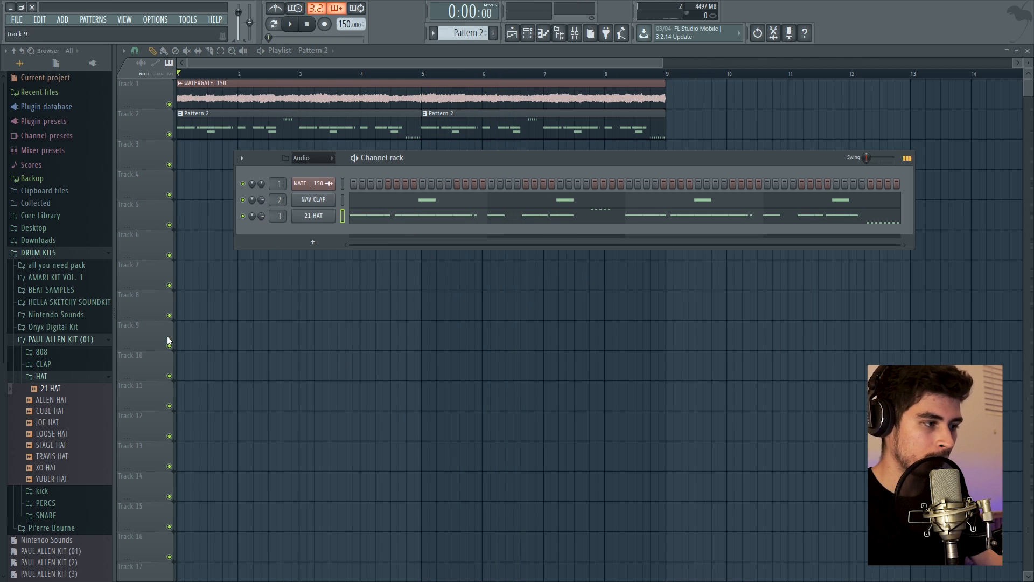
# Add the XO CYMBAL sample from the kit's PERCS folder as a new channel on mixer track 4.
pyautogui.click(76, 377)
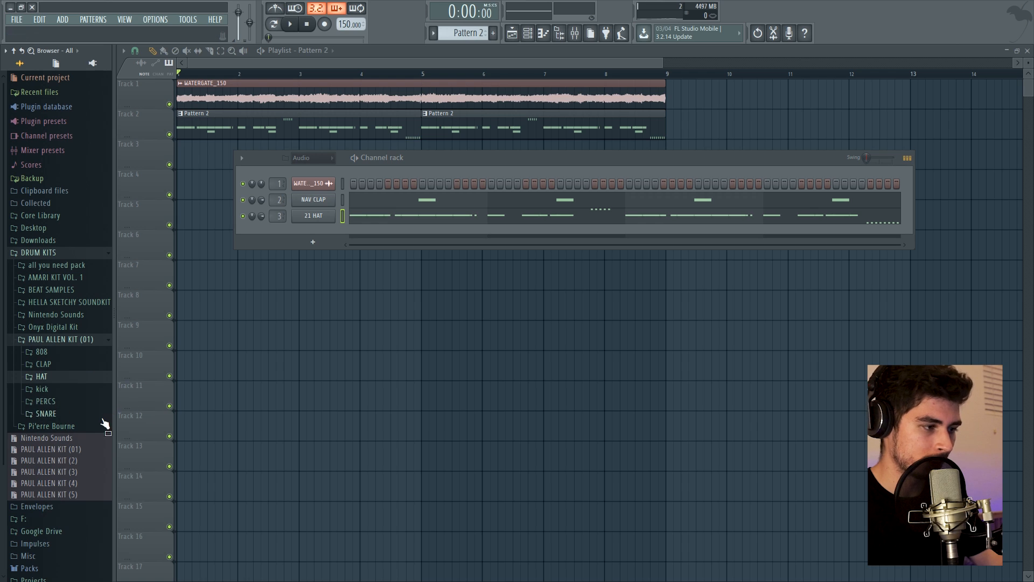
pyautogui.click(46, 402)
pyautogui.moveTo(56, 537); pyautogui.dragTo(308, 229)
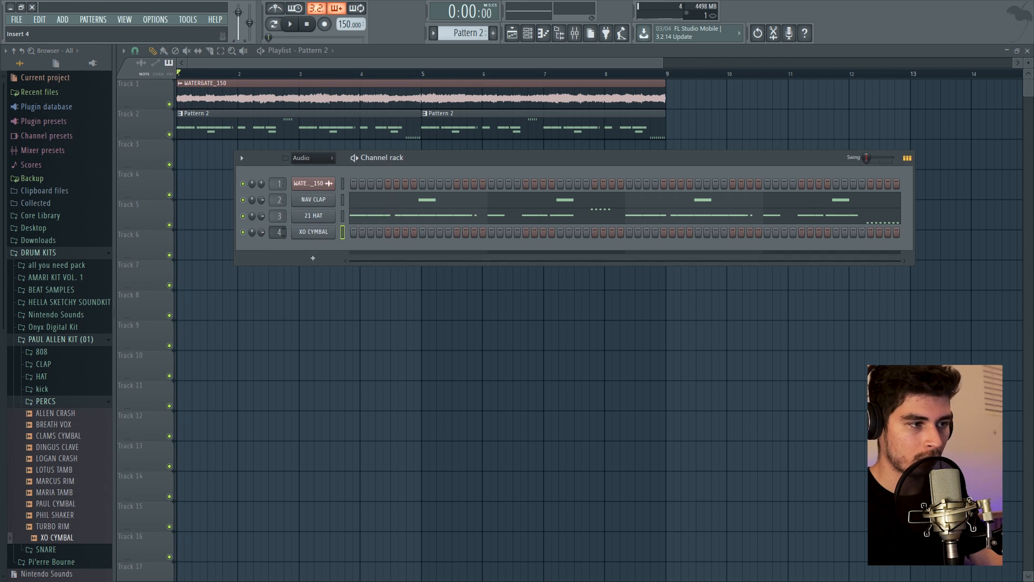
# Place D5 notes for XO CYMBAL at the start of bars 1 and 3 and on beat two of bars 2 and 4.
pyautogui.press('F7')
pyautogui.press('space')
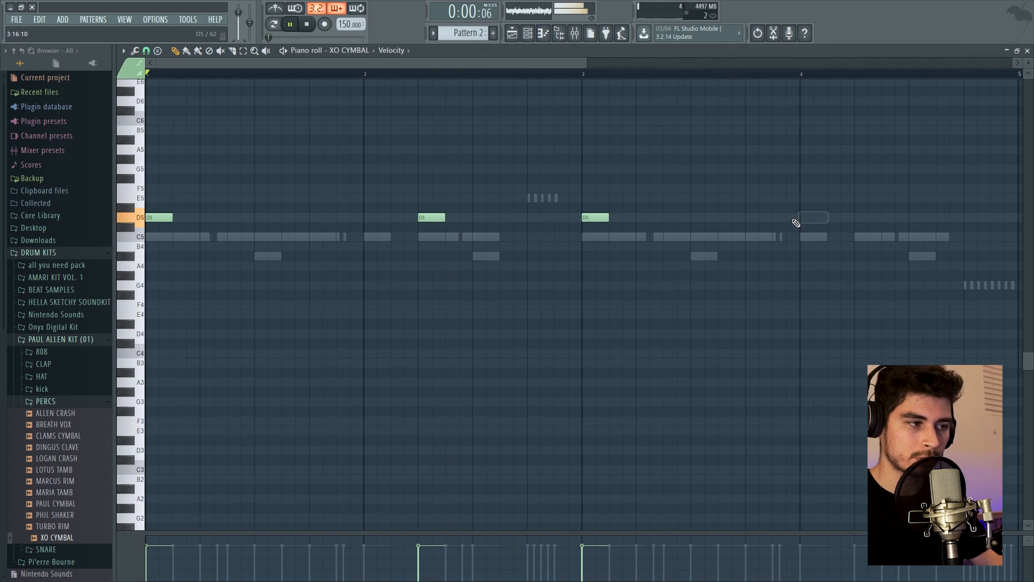
pyautogui.scroll(-4, 803, 221)
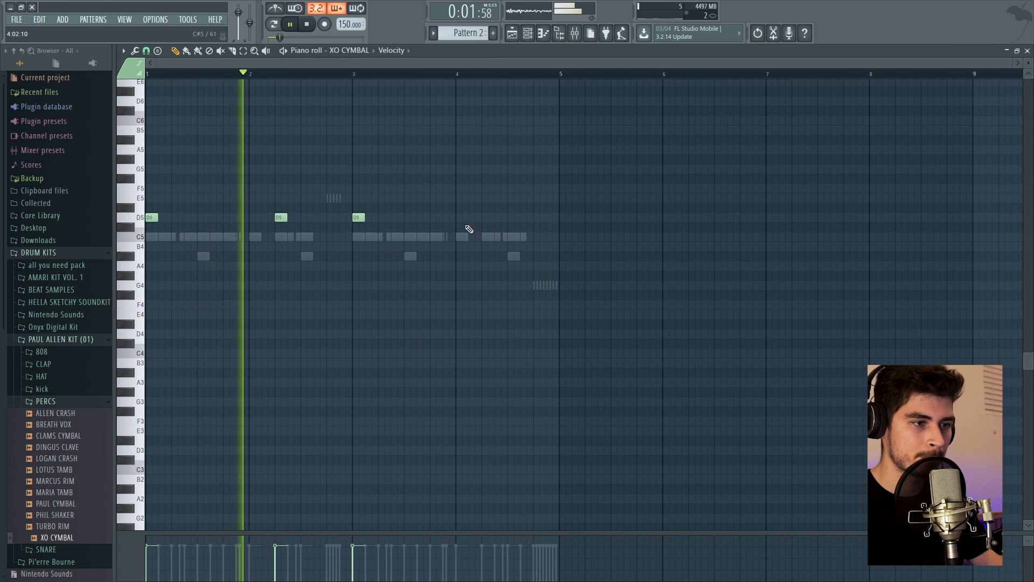
pyautogui.click(484, 218)
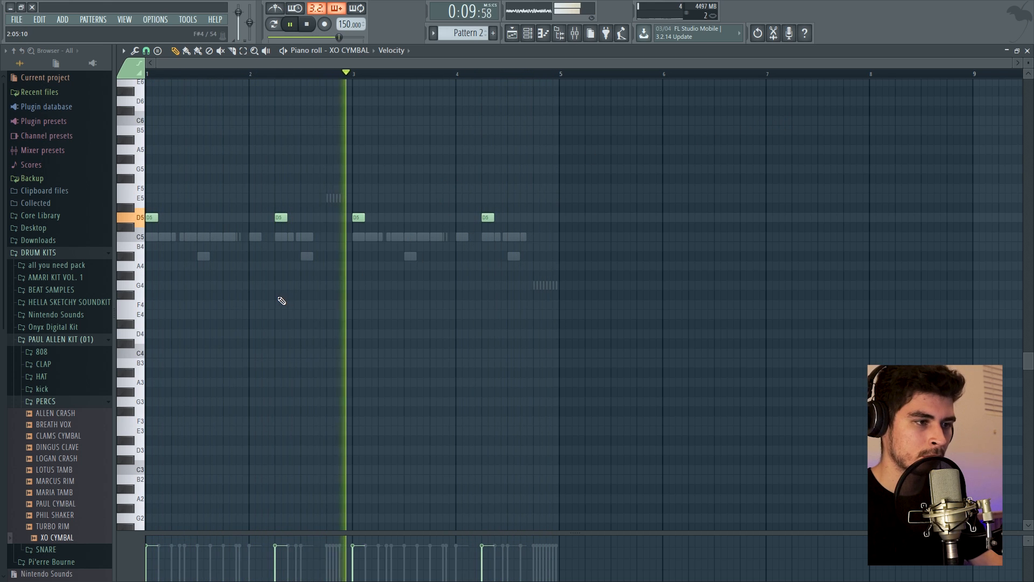
pyautogui.press('space')
# Cut the XO CYMBAL's lows and boost its highs with Fruity parametric EQ 2 on Insert 4.
pyautogui.press('F6')
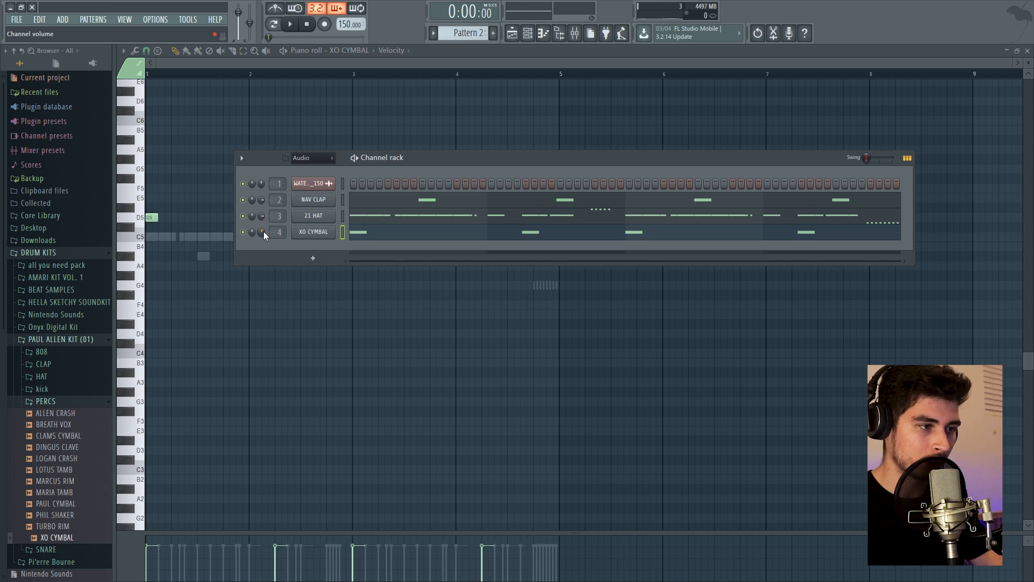
pyautogui.press('F9')
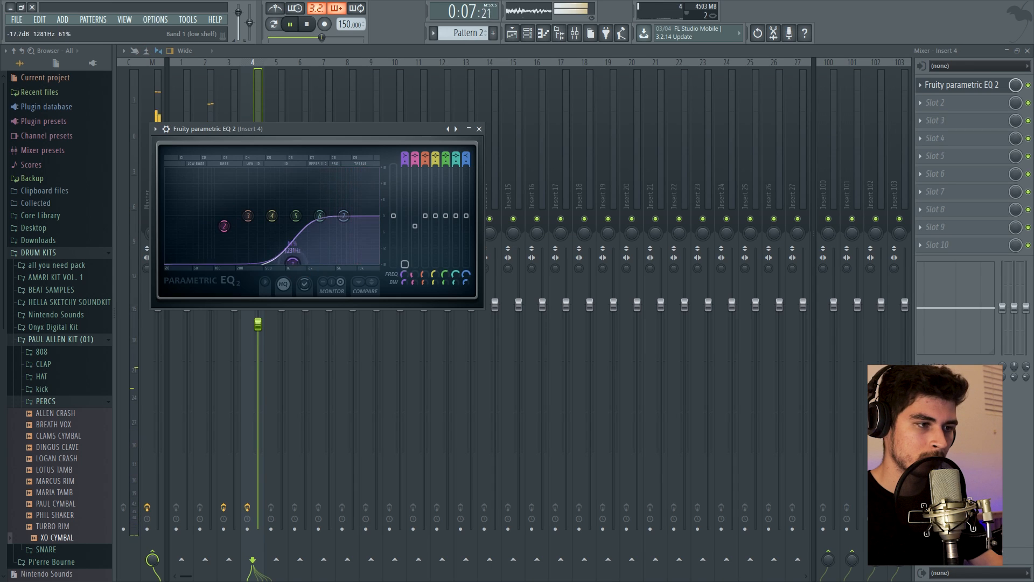
pyautogui.moveTo(293, 262); pyautogui.dragTo(311, 261)
pyautogui.moveTo(248, 215); pyautogui.dragTo(216, 239)
pyautogui.moveTo(343, 215)
pyautogui.mouseDown()
pyautogui.moveTo(367, 208)
pyautogui.moveTo(351, 204)
pyautogui.mouseUp()
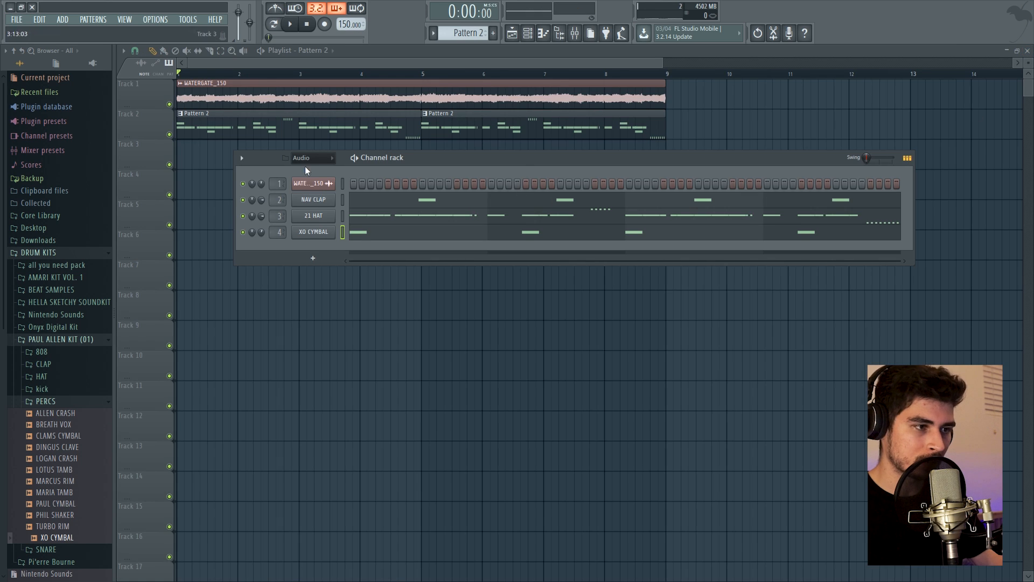
# Add the SPINZ (ORIGINAL) 808 as channel 5 and check its F#5, A5, C#5 and E5 bassline during playback.
pyautogui.moveTo(458, 162); pyautogui.dragTo(513, 199)
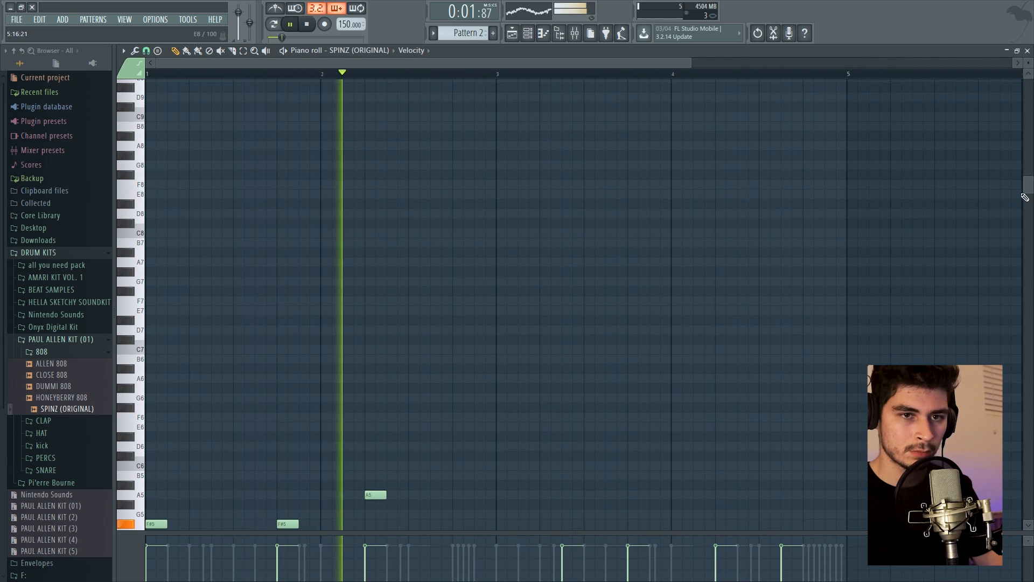
pyautogui.moveTo(1026, 192); pyautogui.dragTo(1026, 280)
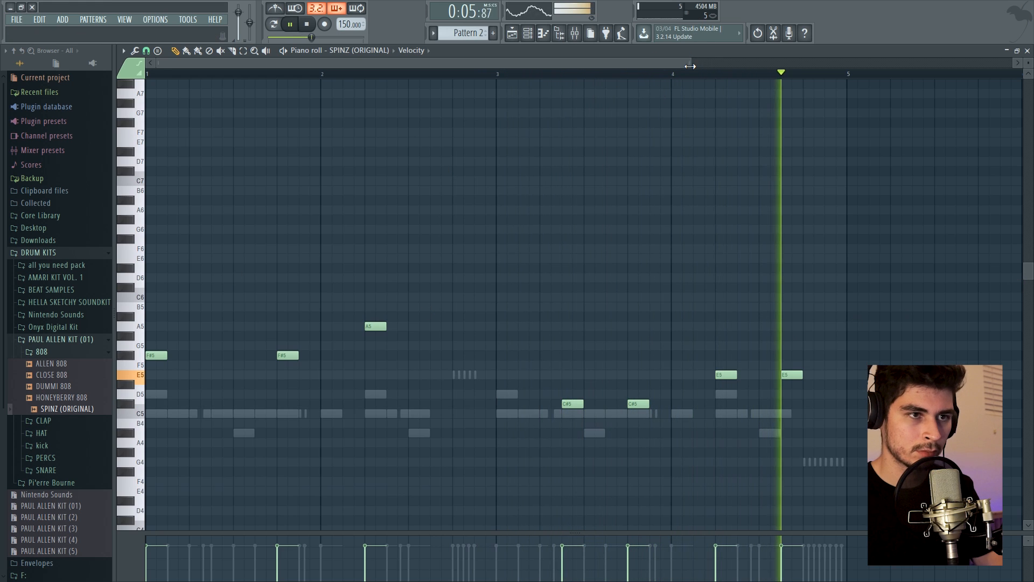
pyautogui.moveTo(691, 63); pyautogui.dragTo(744, 58)
pyautogui.click(589, 34)
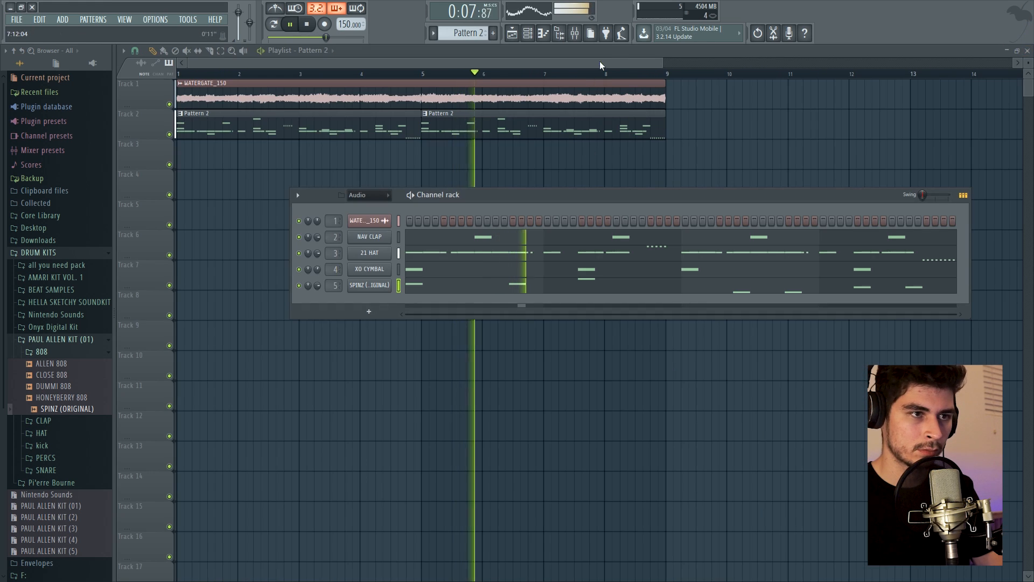
# Solo the melody's mixer track Insert 1 and cut Band 1 at about 56 Hz with Fruity parametric EQ 2.
pyautogui.click(589, 35)
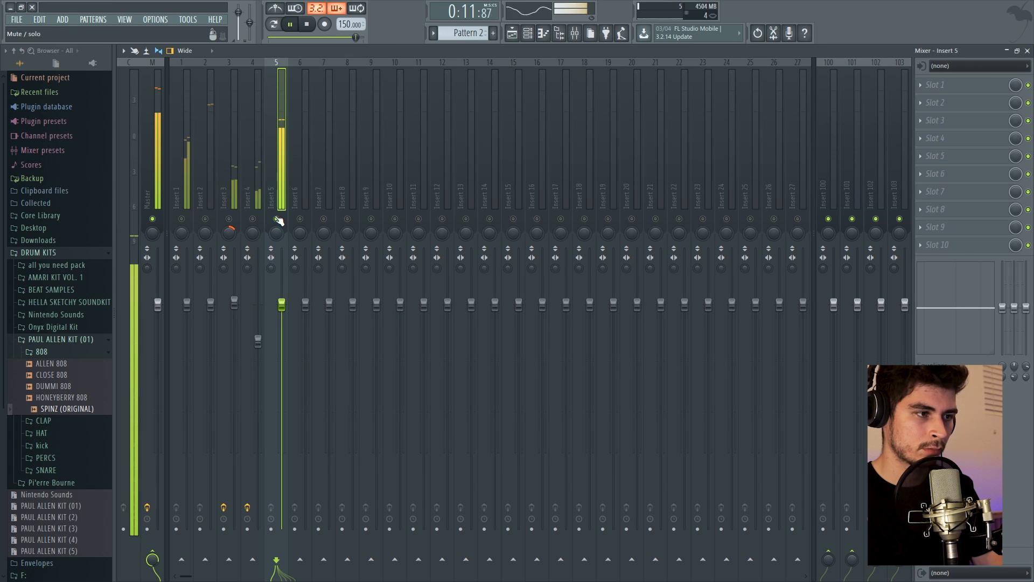
pyautogui.click(183, 215)
pyautogui.press('space')
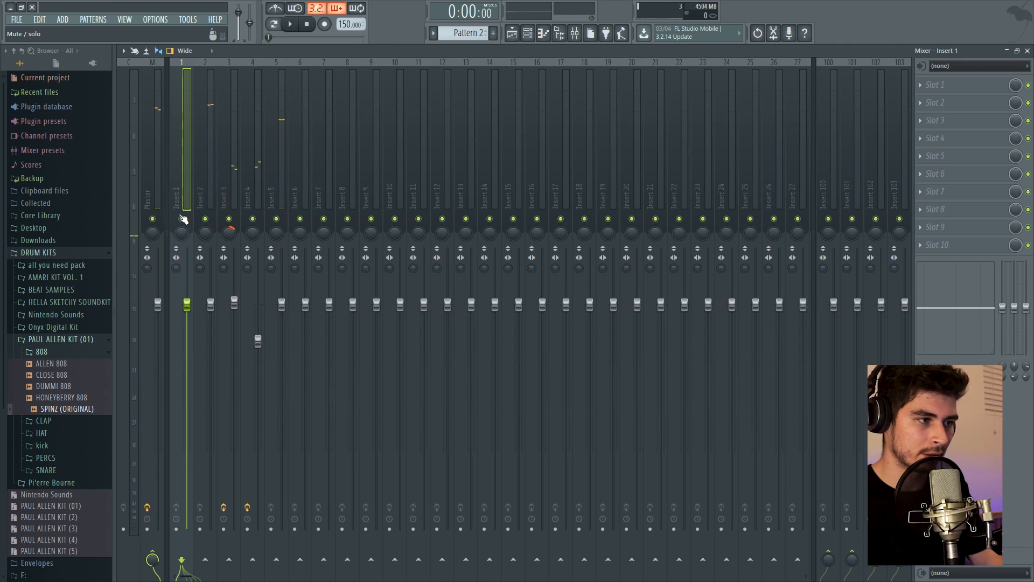
pyautogui.rightClick(182, 218)
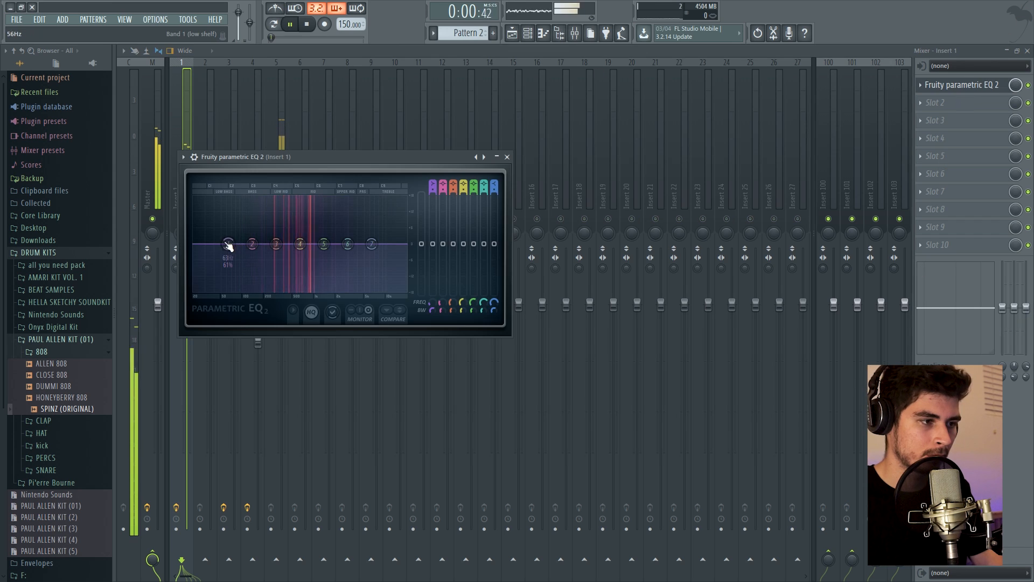
pyautogui.moveTo(231, 243); pyautogui.dragTo(230, 291)
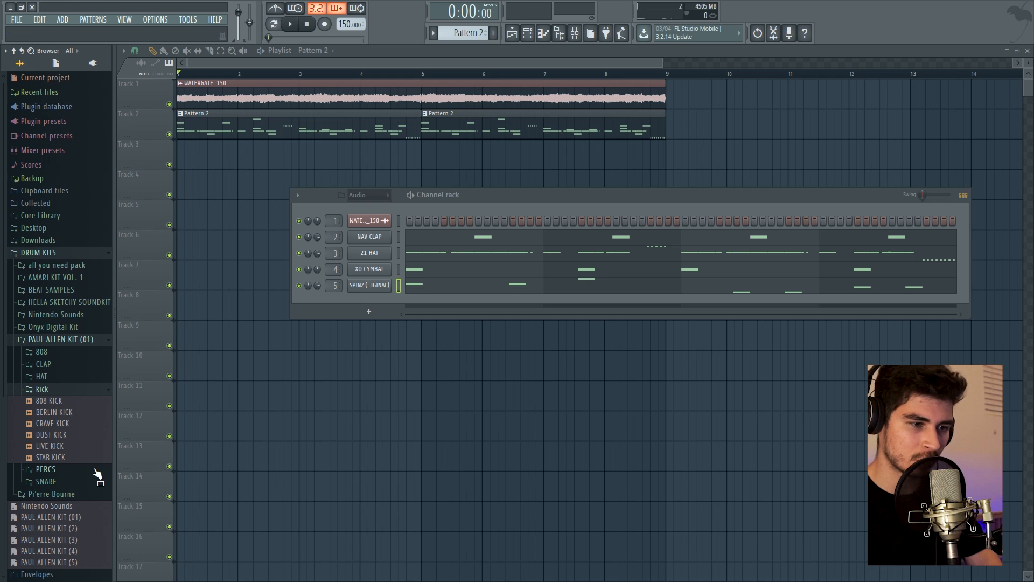
# Add the 808 KICK sample from the kit's kick folder and program C5 hits that line up with the 808 bass notes.
pyautogui.moveTo(53, 412); pyautogui.dragTo(111, 416)
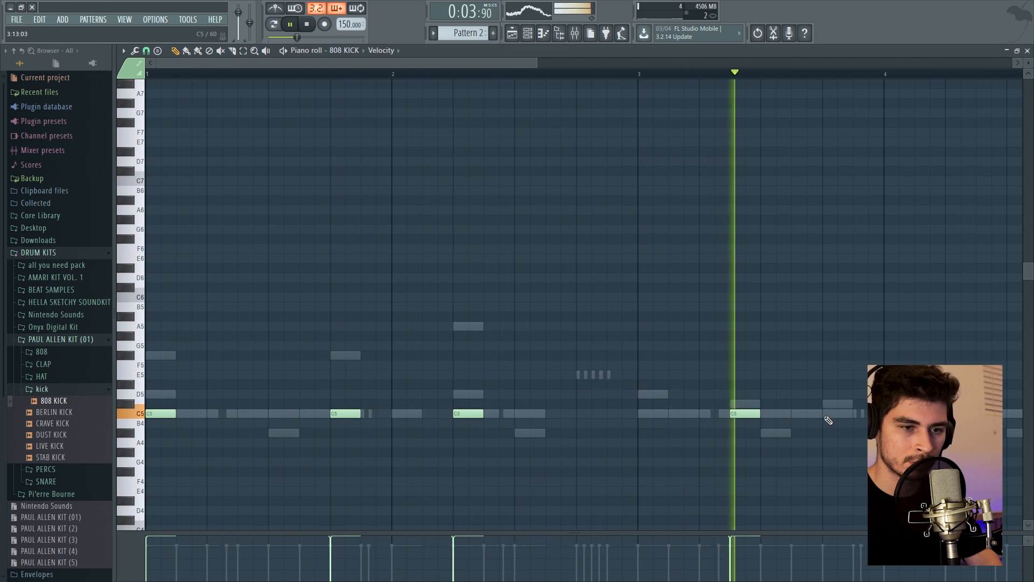
pyautogui.scroll(-4, 558, 425)
pyautogui.press('space')
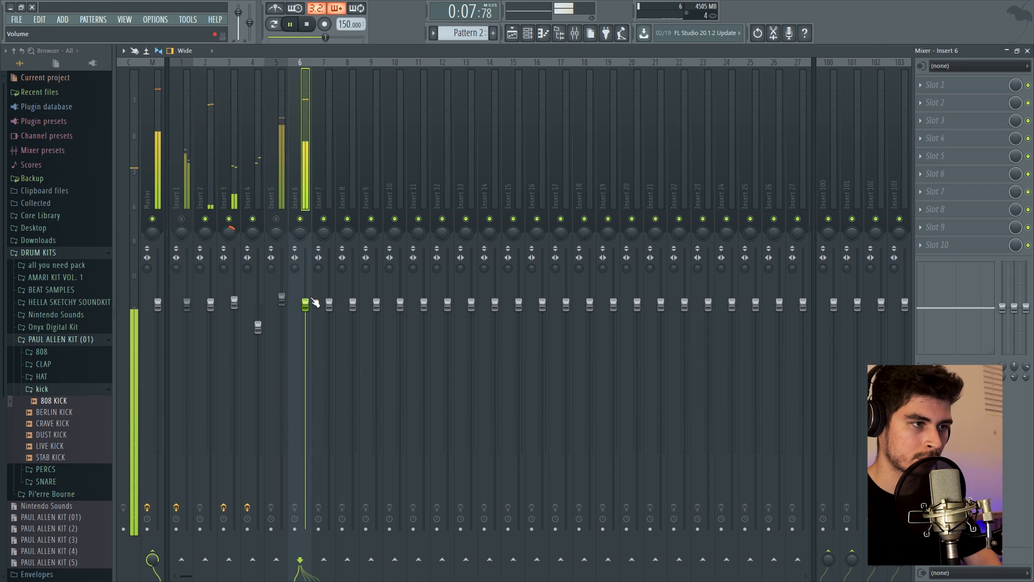
# Review the 808 KICK's sampler settings and play the beat at a tempo of 152 BPM.
pyautogui.press('space')
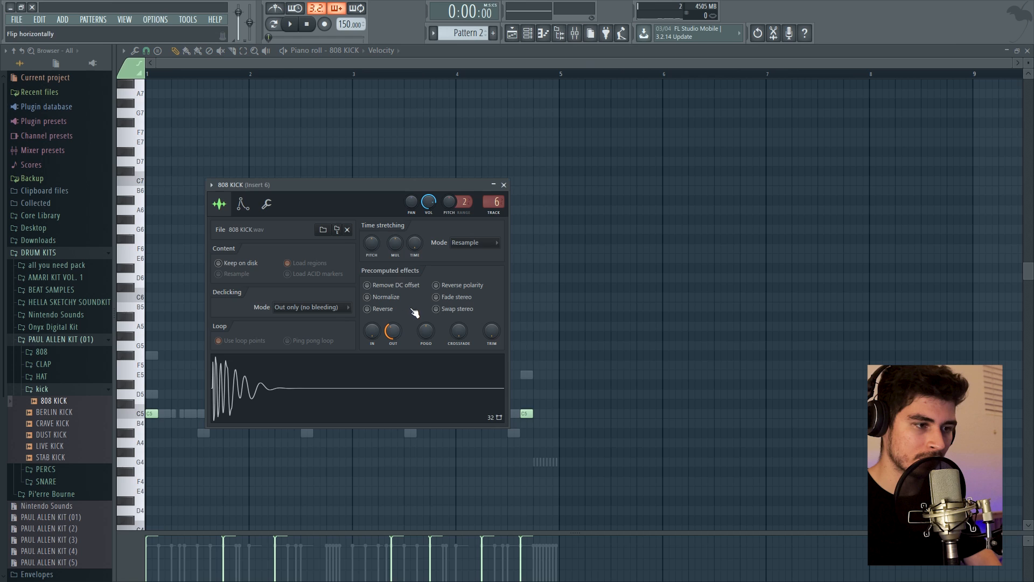
pyautogui.moveTo(384, 188); pyautogui.dragTo(513, 206)
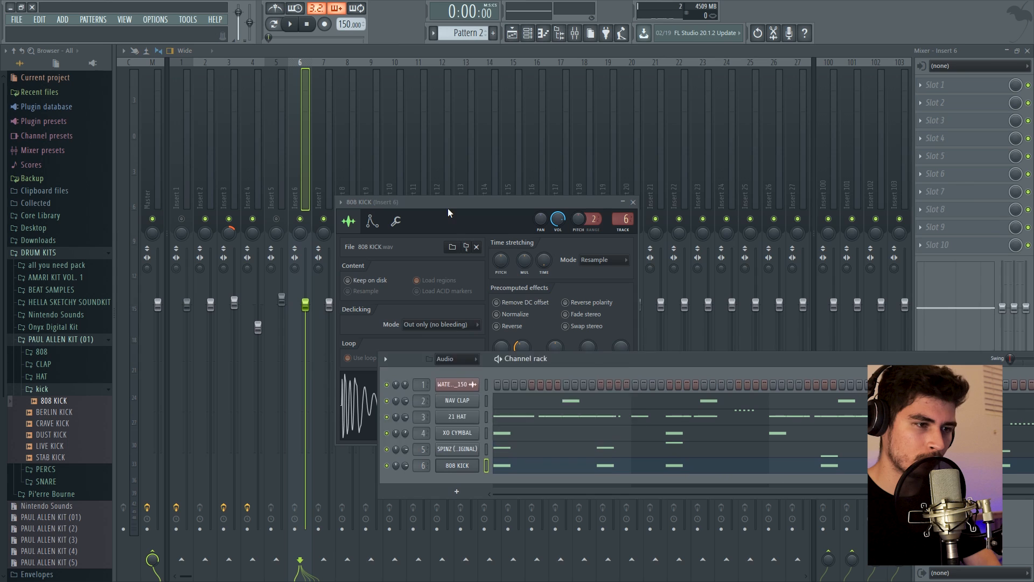
pyautogui.click(359, 421)
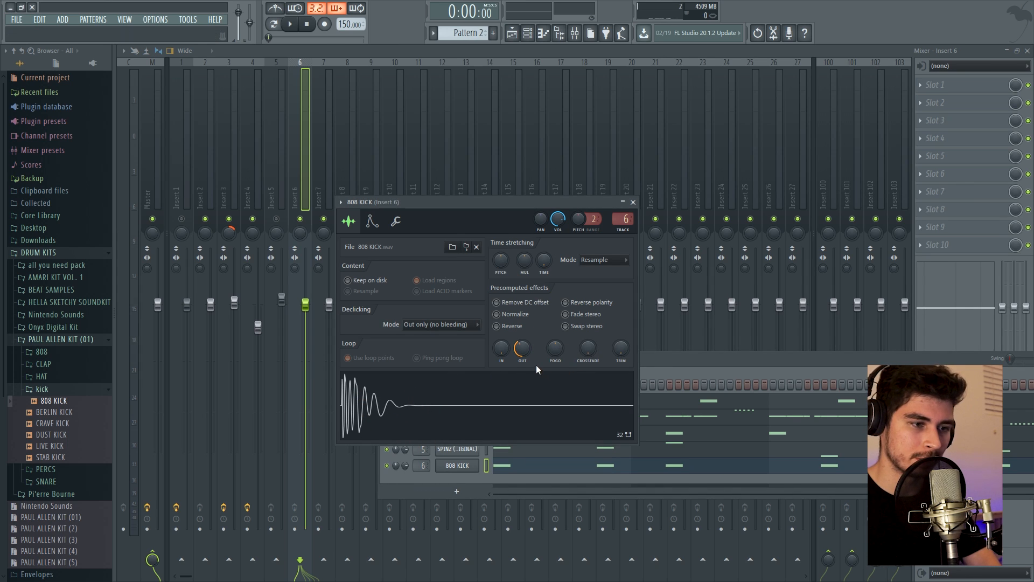
pyautogui.press('space')
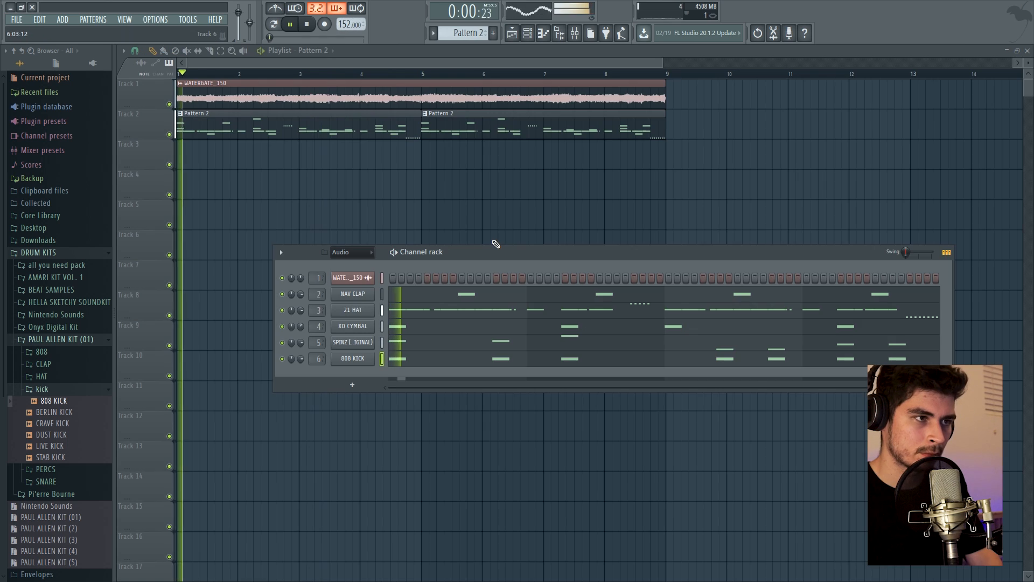
# Add TRAVIS SNARE from the kit's SNARE folder as a new channel on mixer track 7 and check its sampler settings.
pyautogui.click(70, 389)
pyautogui.click(65, 414)
pyautogui.press('space')
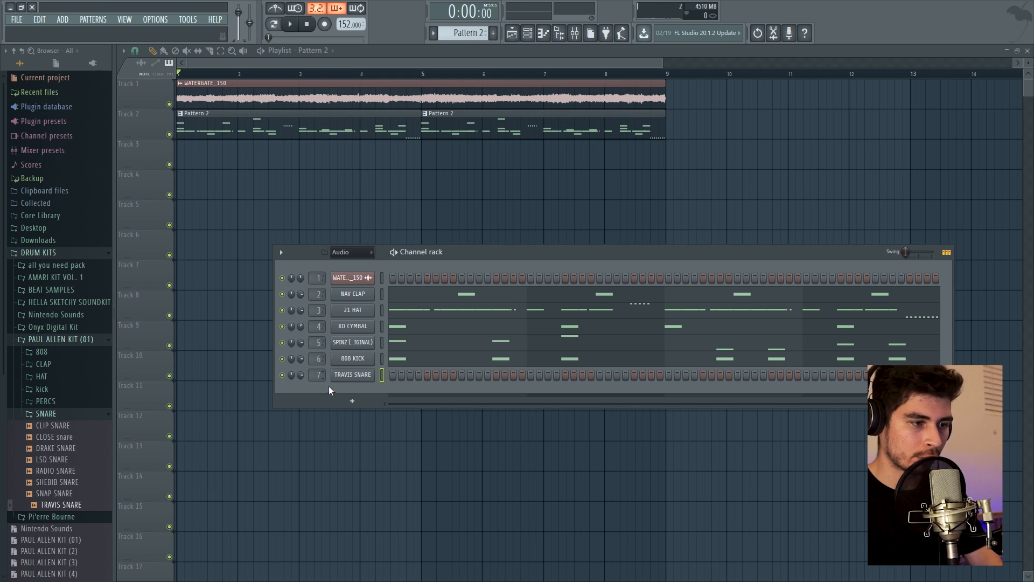
pyautogui.click(347, 376)
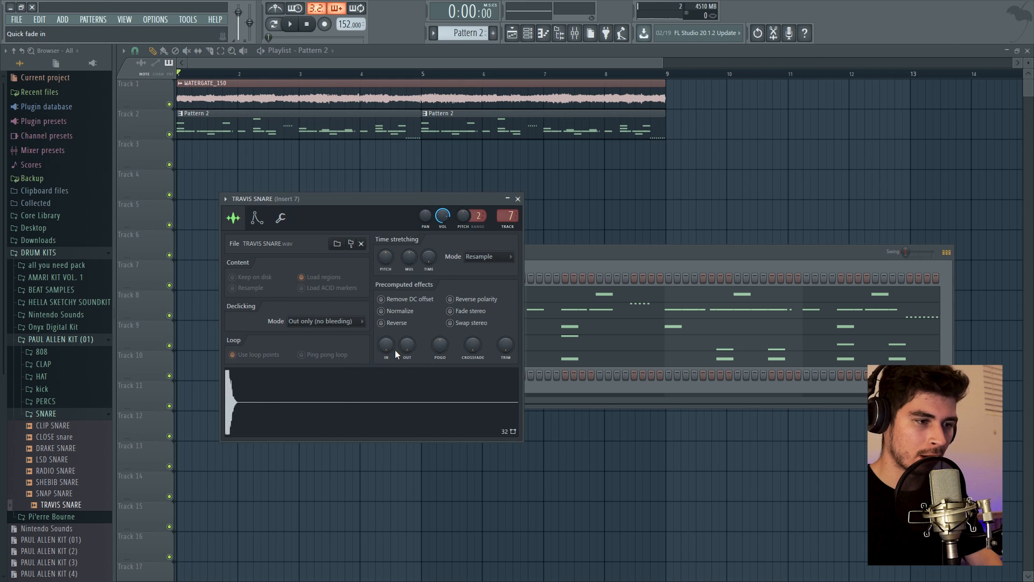
pyautogui.click(518, 200)
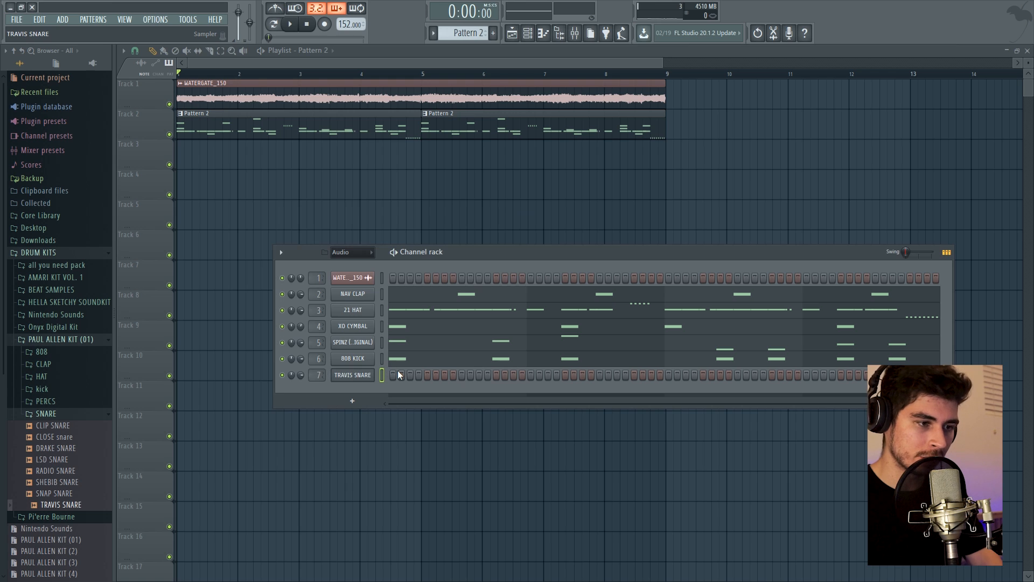
# Place three short C5 notes for TRAVIS SNARE in the last beat of bar 4, checking them with playback.
pyautogui.press('F7')
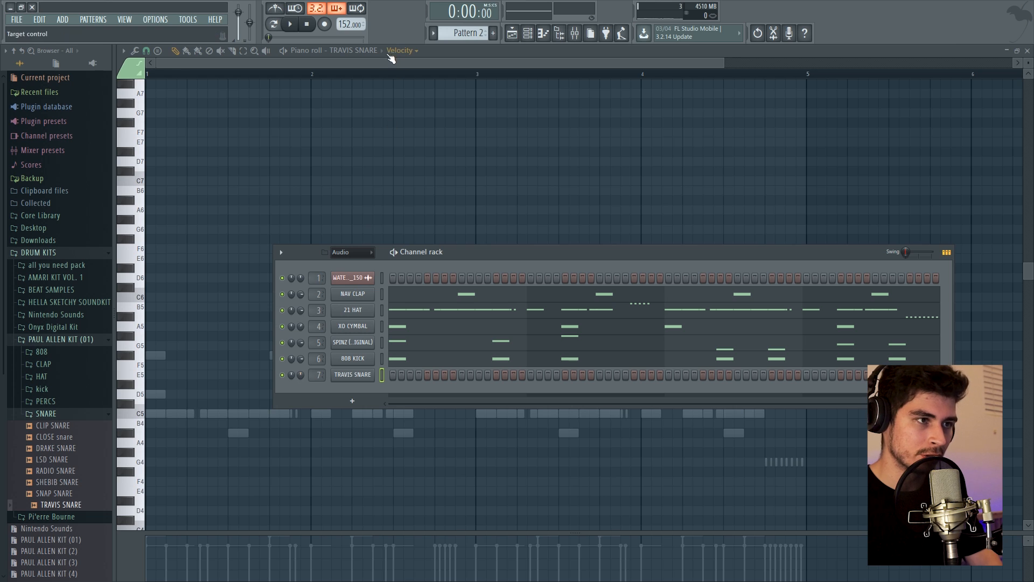
pyautogui.click(383, 65)
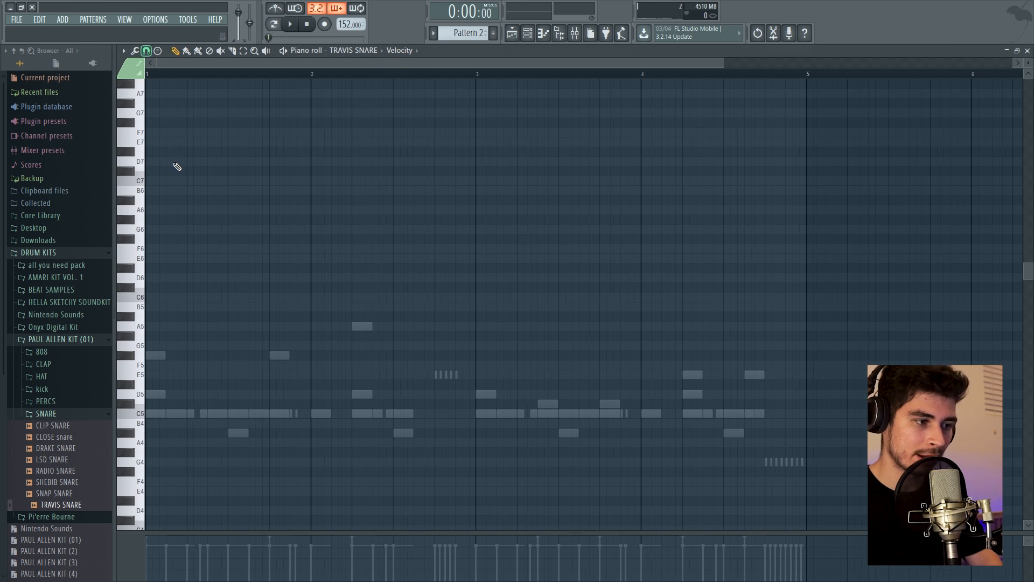
pyautogui.scroll(3, 380, 201)
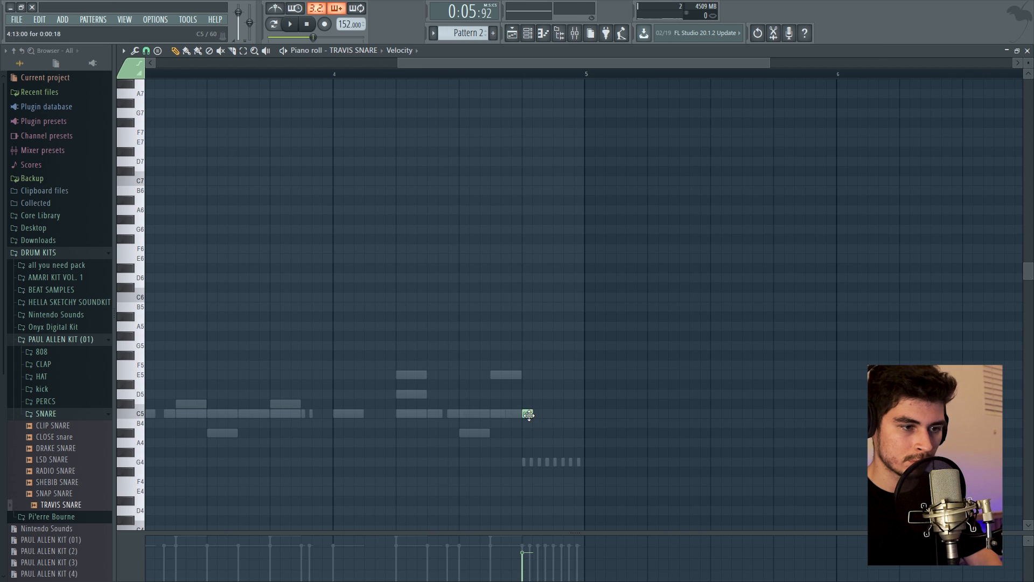
pyautogui.click(548, 414)
pyautogui.press('space')
pyautogui.press('space')
pyautogui.click(559, 413)
pyautogui.press('space')
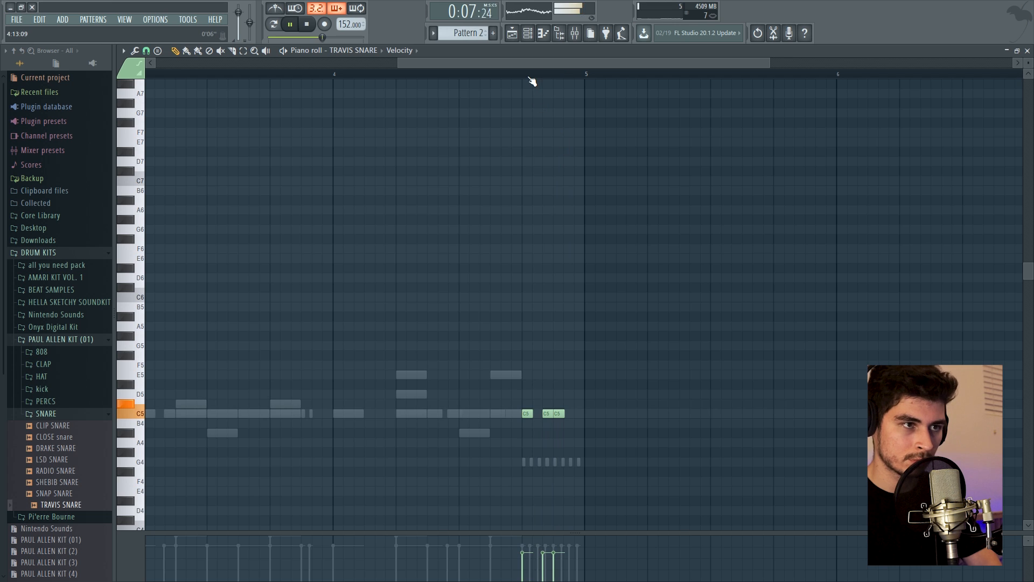
# Add a short C5 snare note at the end of bar 2 and a longer C#5 note before the first clap in bar 1.
pyautogui.click(620, 413)
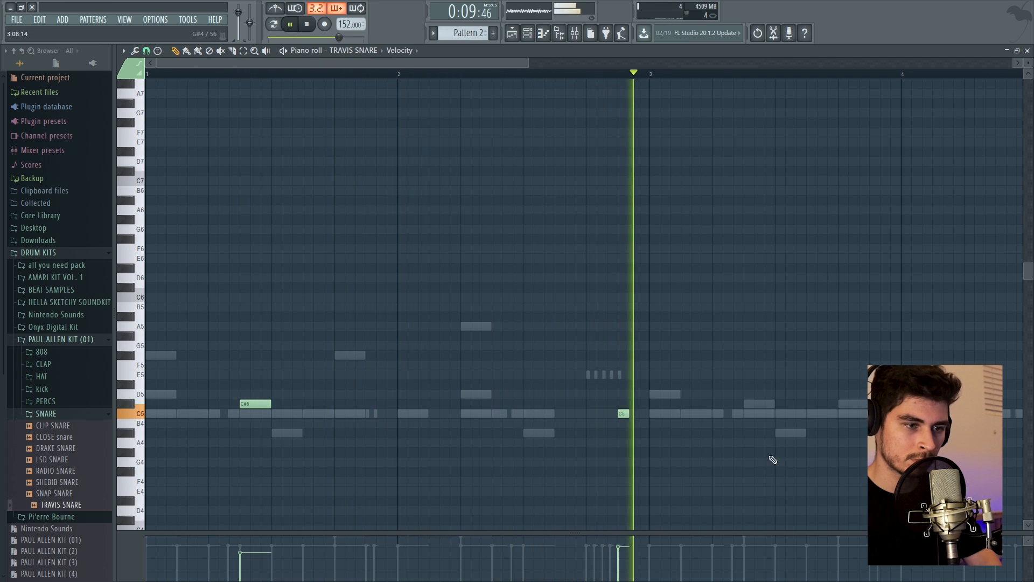
pyautogui.moveTo(529, 63); pyautogui.dragTo(795, 63)
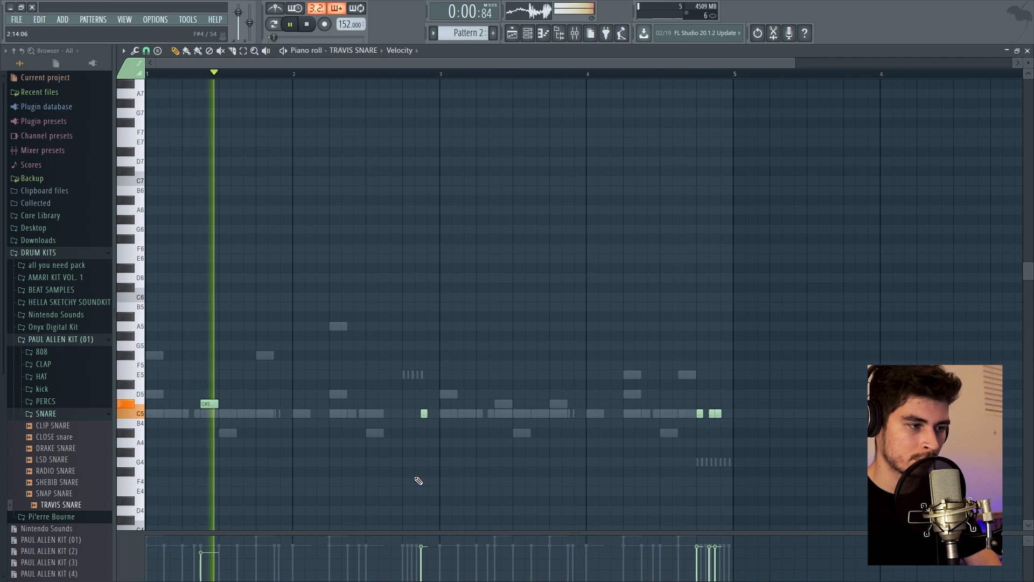
pyautogui.moveTo(861, 372); pyautogui.dragTo(418, 482)
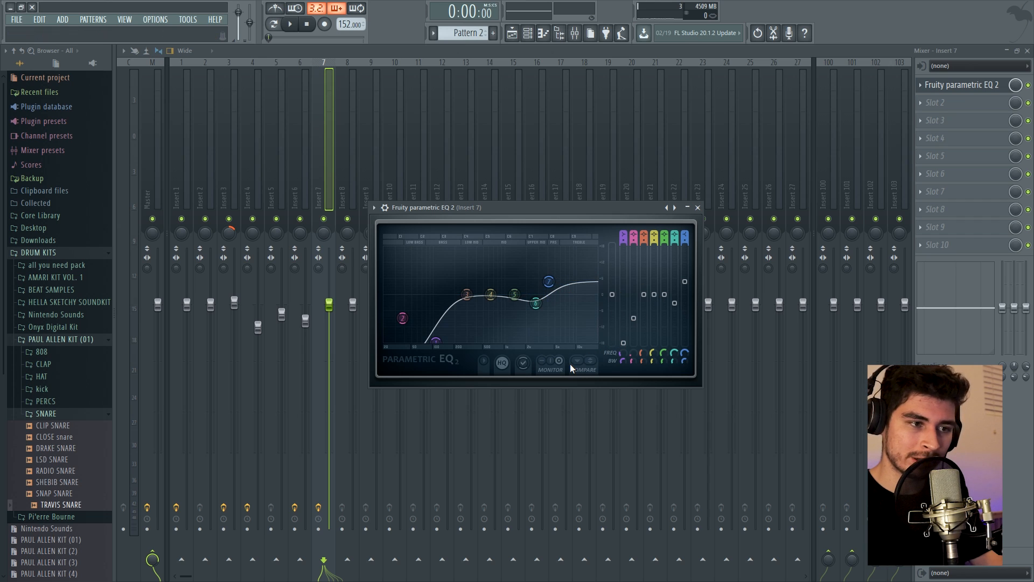
# Reshape the highs and low cut in Insert 7's Fruity parametric EQ 2 during playback, and lower the snare's mixer fader slightly.
pyautogui.moveTo(548, 281); pyautogui.dragTo(549, 283)
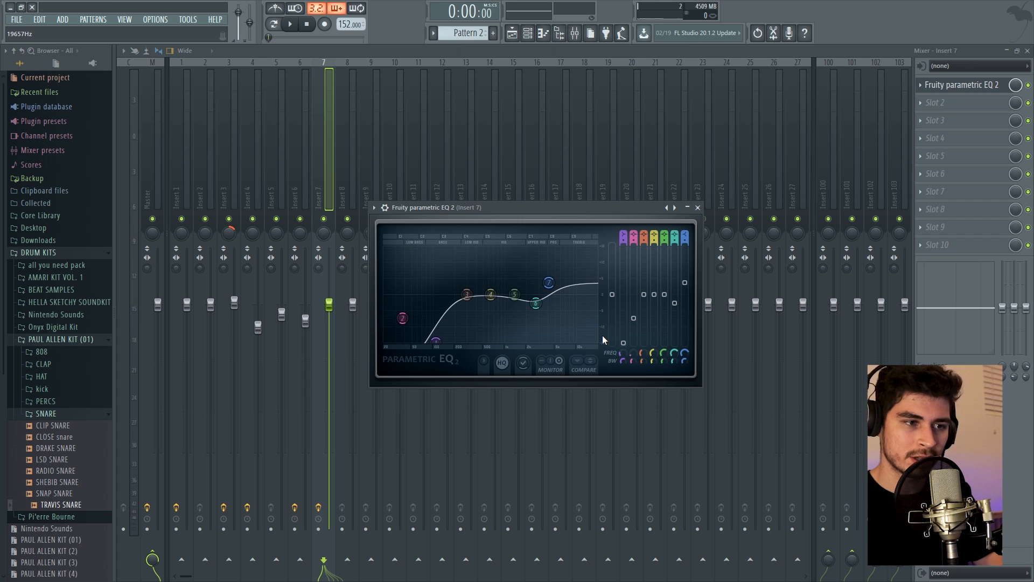
pyautogui.press('space')
pyautogui.moveTo(538, 301); pyautogui.dragTo(566, 286)
pyautogui.moveTo(435, 341); pyautogui.dragTo(421, 338)
pyautogui.moveTo(329, 305); pyautogui.dragTo(329, 316)
# Boost the hi-hat's Band 6 near 11 kHz and lower Band 7 in Insert 3's Fruity parametric EQ 2.
pyautogui.click(227, 180)
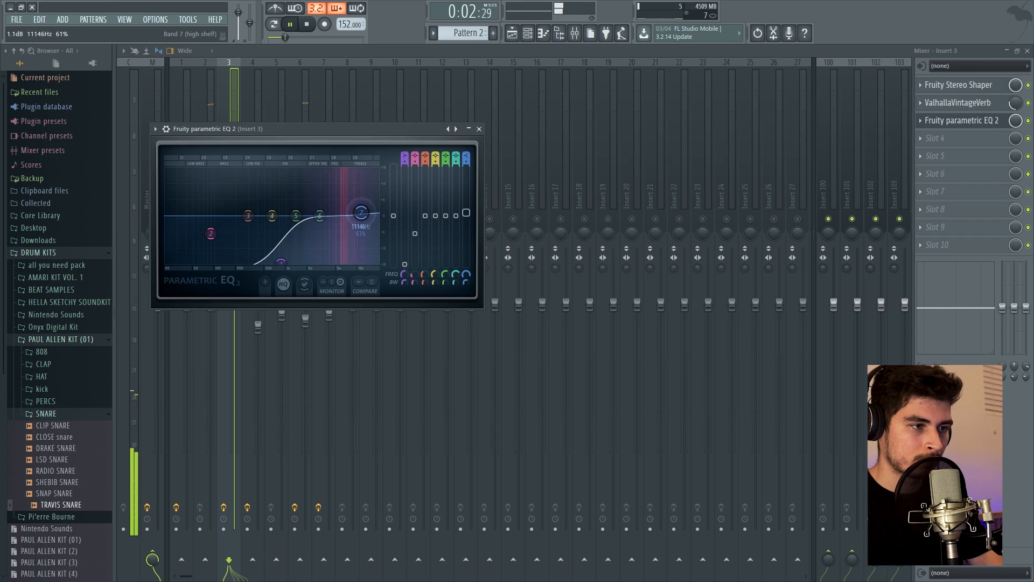
pyautogui.moveTo(359, 206); pyautogui.dragTo(324, 223)
pyautogui.moveTo(358, 204)
pyautogui.mouseDown()
pyautogui.moveTo(332, 221)
pyautogui.moveTo(296, 212)
pyautogui.moveTo(349, 222)
pyautogui.moveTo(363, 196)
pyautogui.mouseUp()
pyautogui.moveTo(356, 201); pyautogui.dragTo(368, 222)
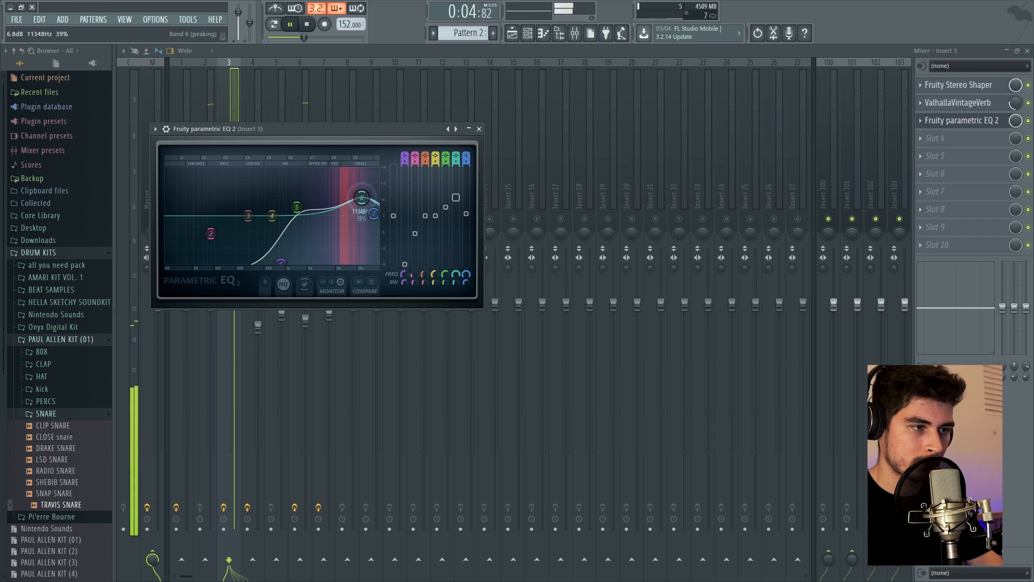
pyautogui.press('space')
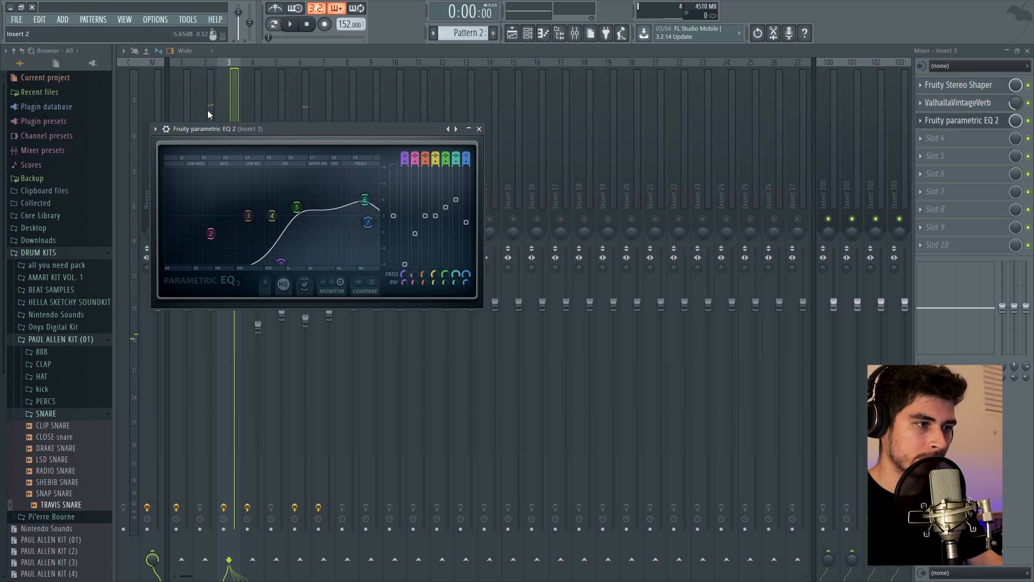
# Boost the clap's highs with Band 6 and adjust Band 7 in Insert 2's Fruity parametric EQ 2.
pyautogui.click(221, 100)
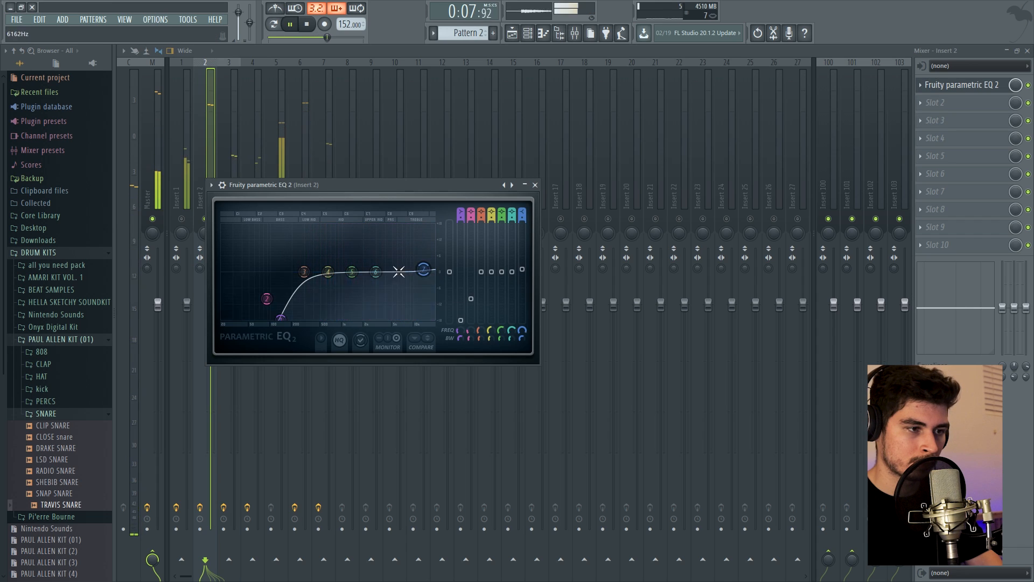
pyautogui.moveTo(376, 271); pyautogui.dragTo(416, 259)
pyautogui.moveTo(421, 269); pyautogui.dragTo(423, 270)
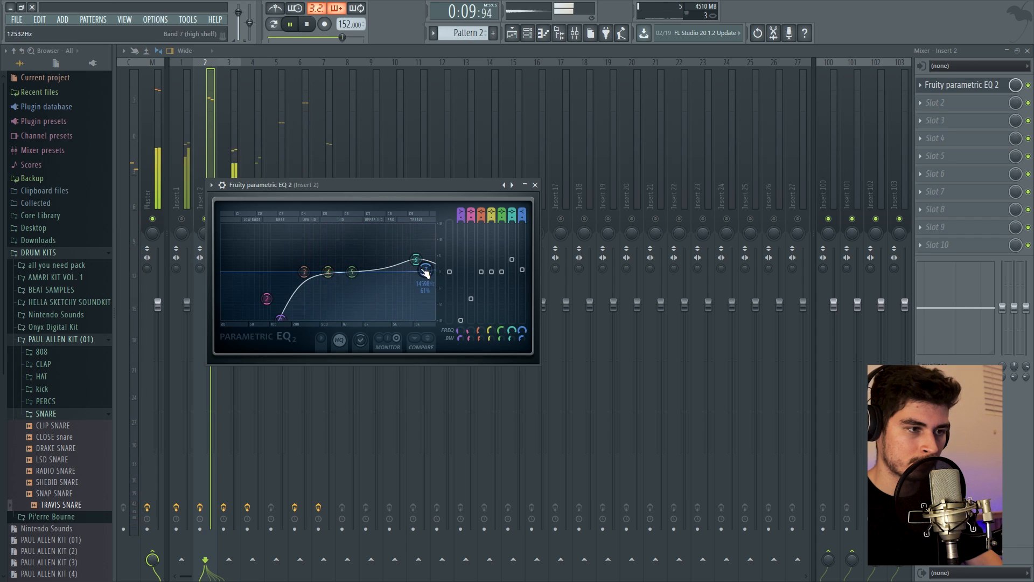
# Lower the clap's mixer fader on Insert 2 and slightly lower the fader on Insert 1 during playback.
pyautogui.click(182, 204)
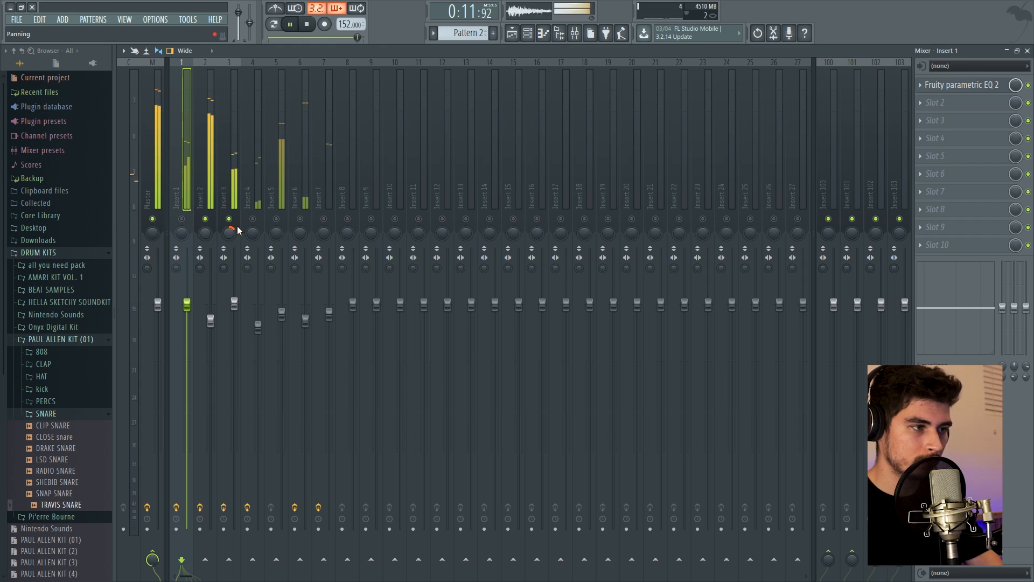
pyautogui.click(204, 325)
pyautogui.moveTo(211, 322); pyautogui.dragTo(210, 332)
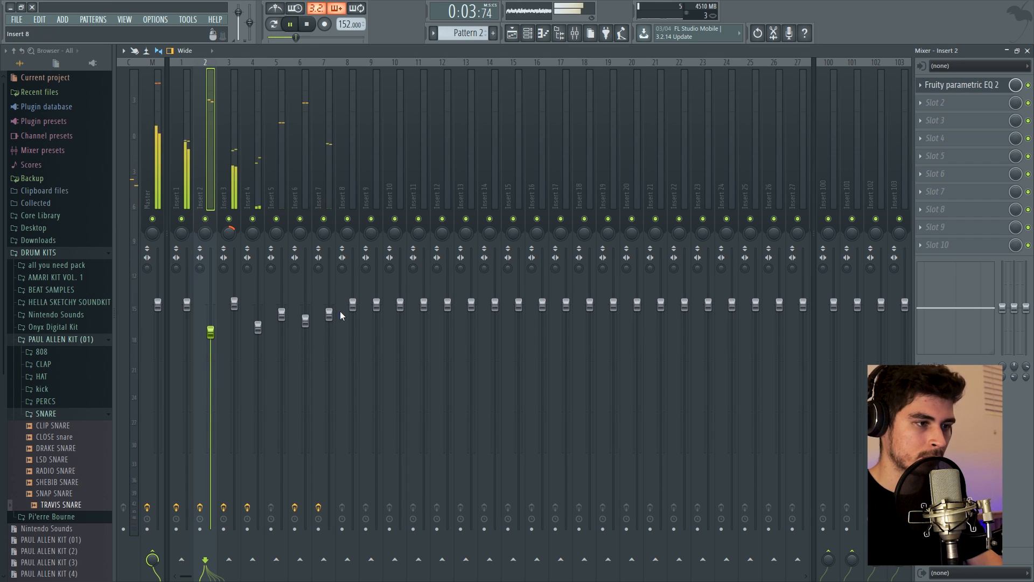
pyautogui.click(185, 301)
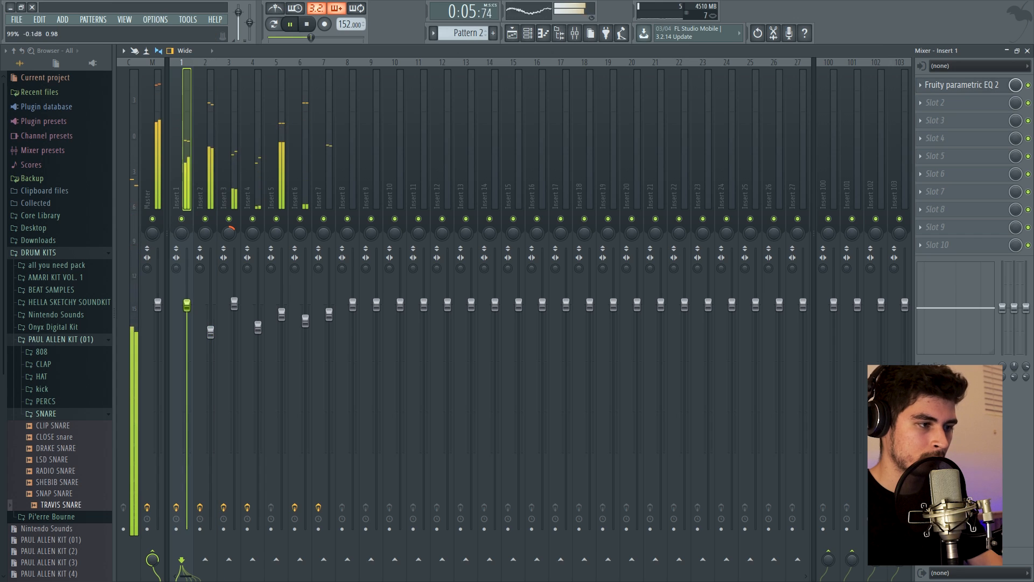
pyautogui.moveTo(187, 304); pyautogui.dragTo(187, 312)
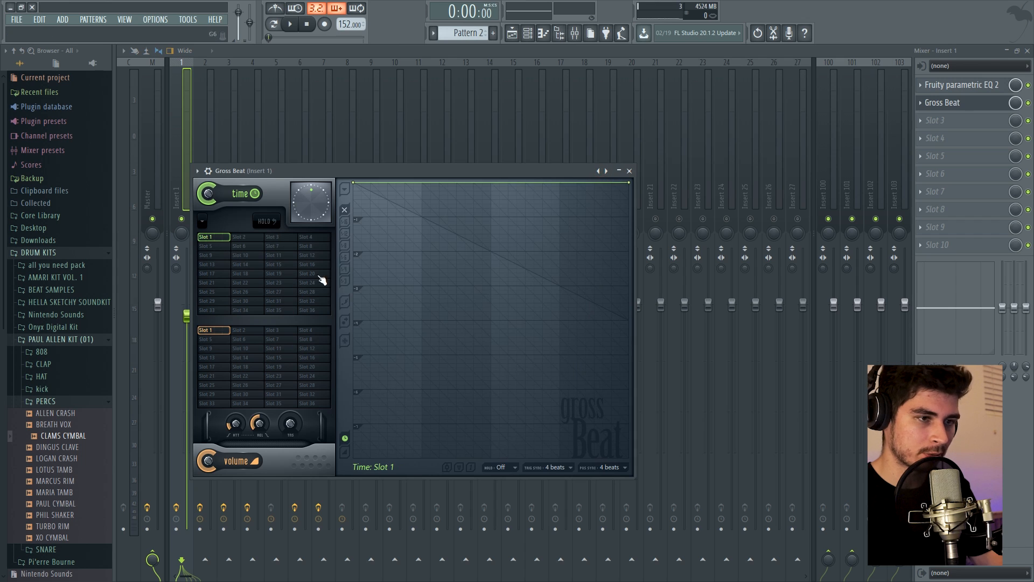
# Load the next Gross Beat preset on Insert 1, apply its 1/2 Speed time effect and play the beat.
pyautogui.click(606, 171)
pyautogui.click(277, 301)
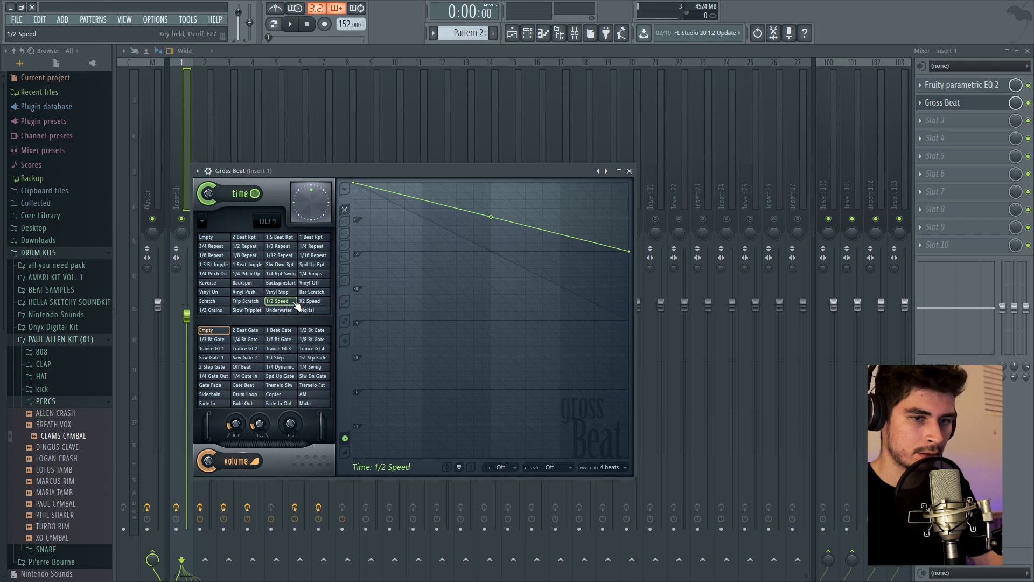
pyautogui.press('space')
pyautogui.click(629, 171)
# Place Gross Beat above Fruity parametric EQ 2 on Insert 1, raise that insert's fader during playback, and stop the beat.
pyautogui.scroll(1, 944, 103)
pyautogui.rightClick(300, 220)
pyautogui.rightClick(300, 219)
pyautogui.moveTo(187, 315)
pyautogui.mouseDown()
pyautogui.moveTo(186, 289)
pyautogui.moveTo(189, 305)
pyautogui.mouseUp()
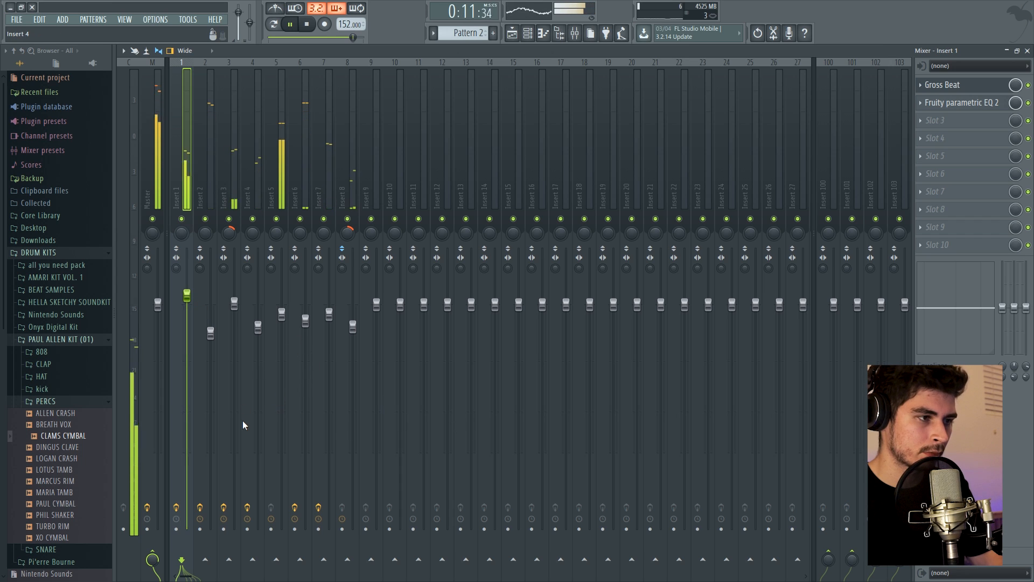
pyautogui.click(307, 24)
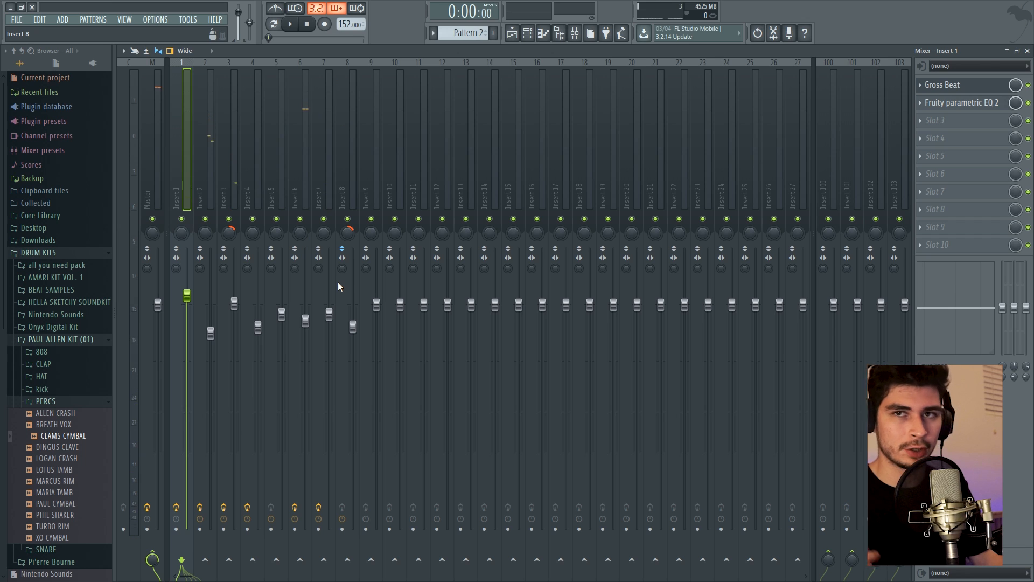
# Review the playlist arrangement, Pattern 2's clap and hi-hat notes across all four bars, and the mixer levels.
pyautogui.click(518, 38)
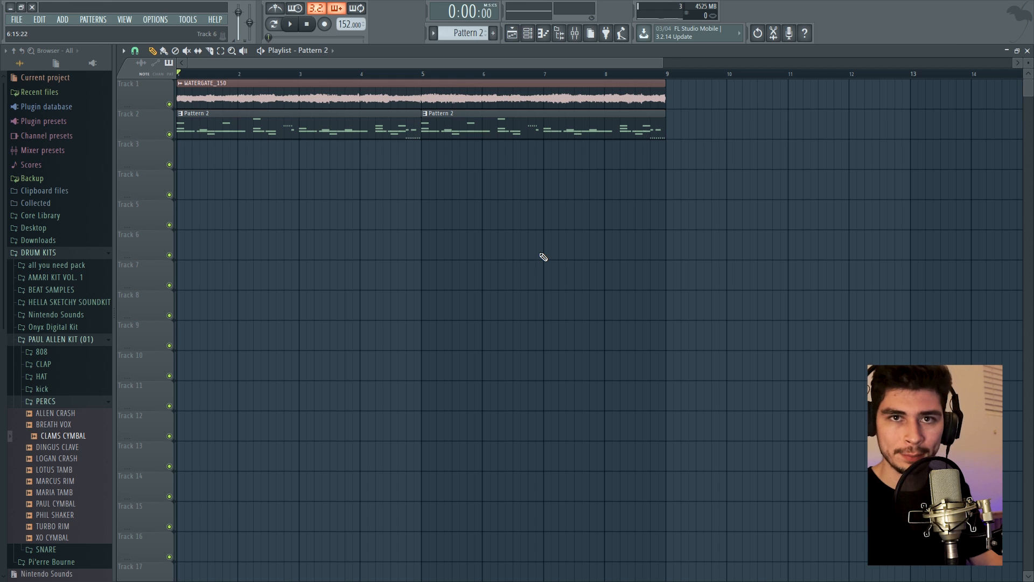
pyautogui.doubleClick(223, 117)
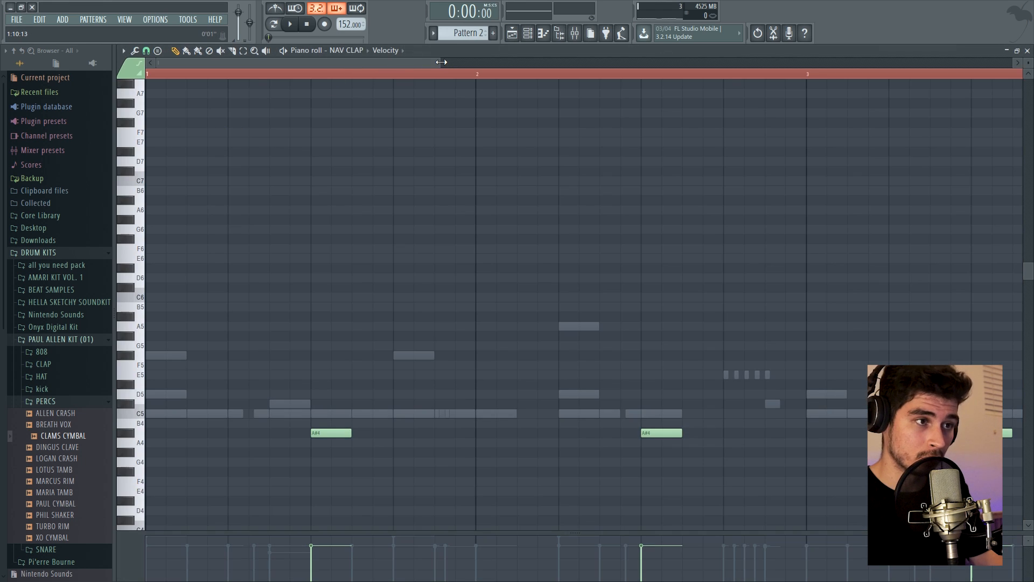
pyautogui.moveTo(442, 62); pyautogui.dragTo(763, 63)
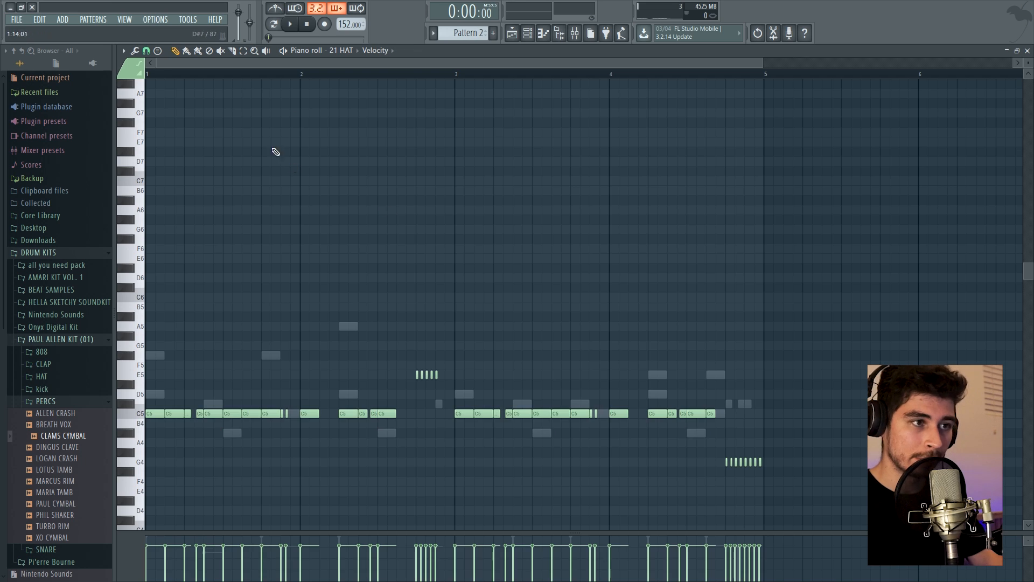
pyautogui.click(575, 34)
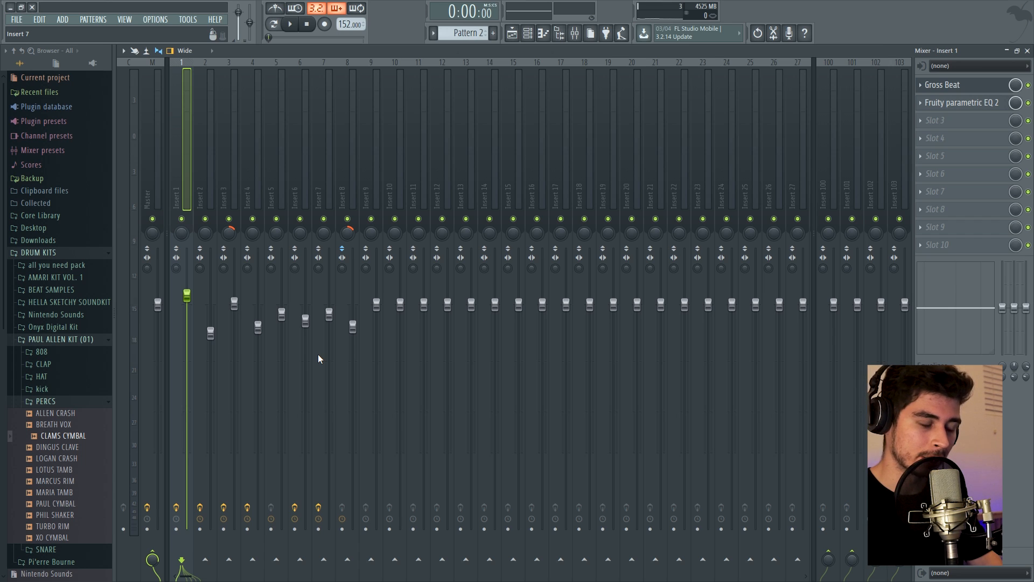
pyautogui.press('Tab')
pyautogui.press('Tab')
pyautogui.press('Tab')
pyautogui.press('Tab')
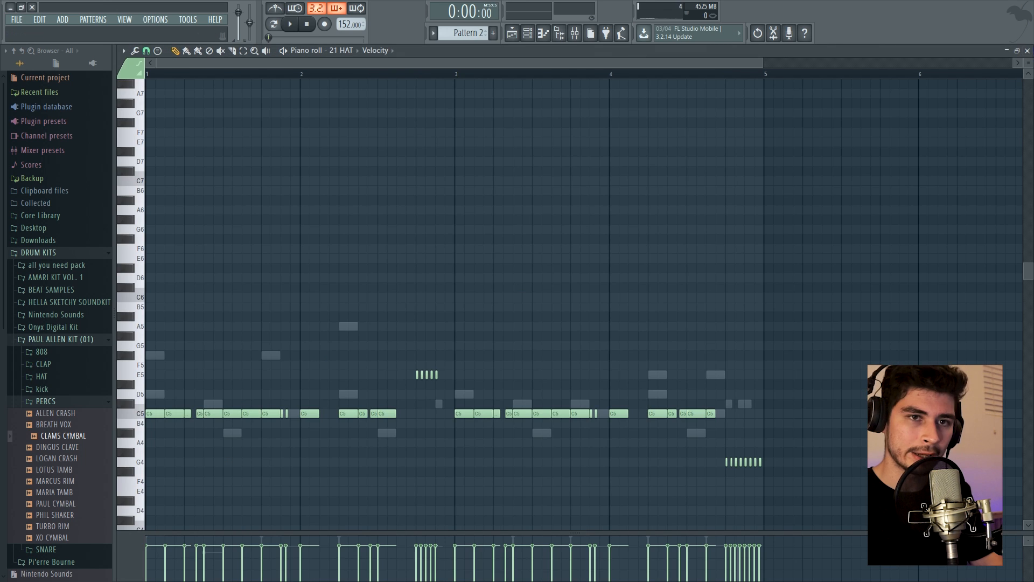
pyautogui.click(1027, 50)
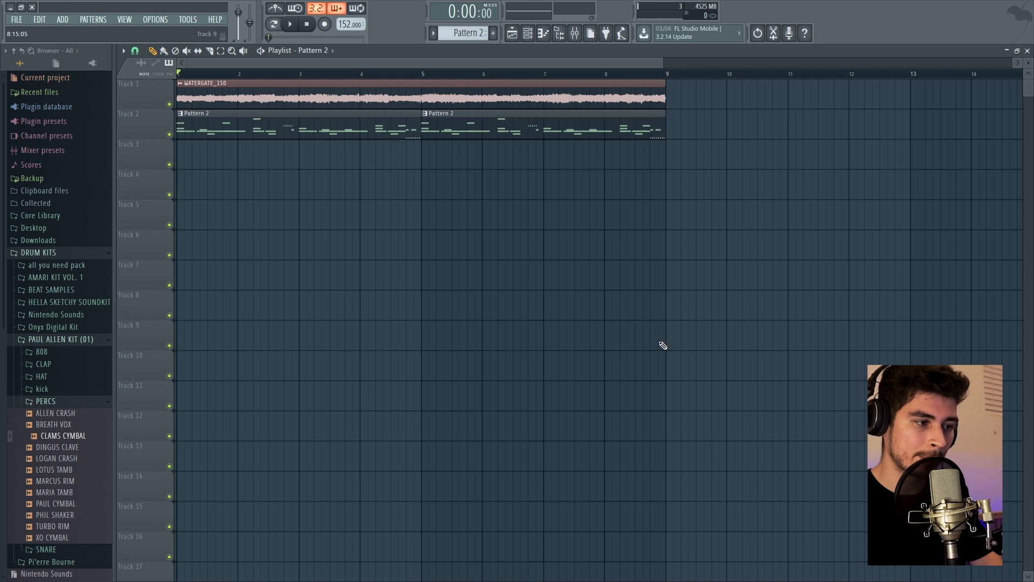